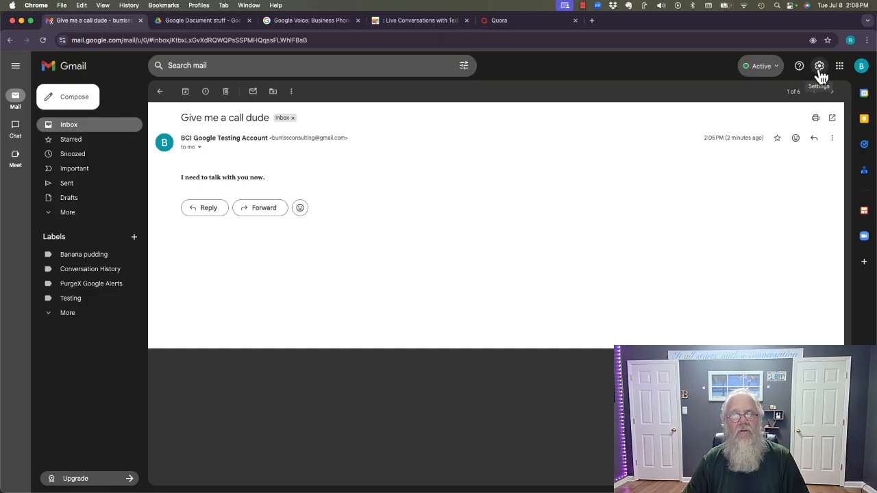
Open Gmail's full settings and scroll the General tab to the Signature section
{"action": "left_click", "coordinate": [819, 68]}
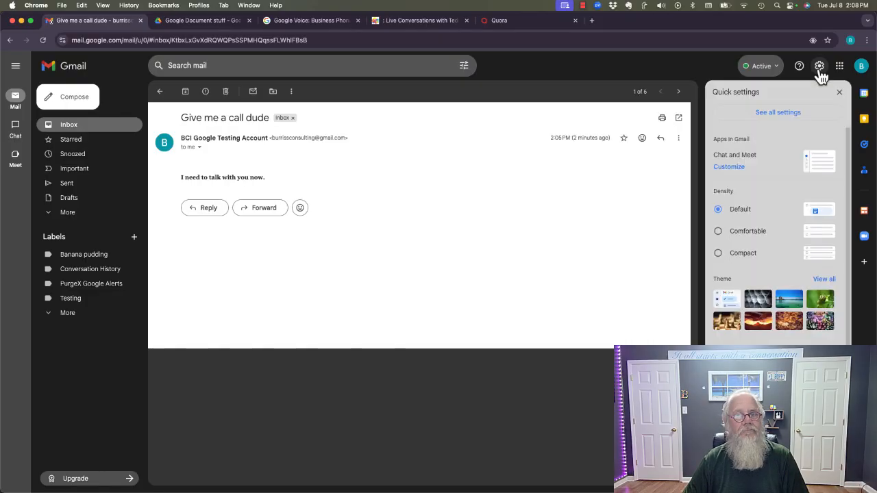
{"action": "left_click", "coordinate": [781, 118]}
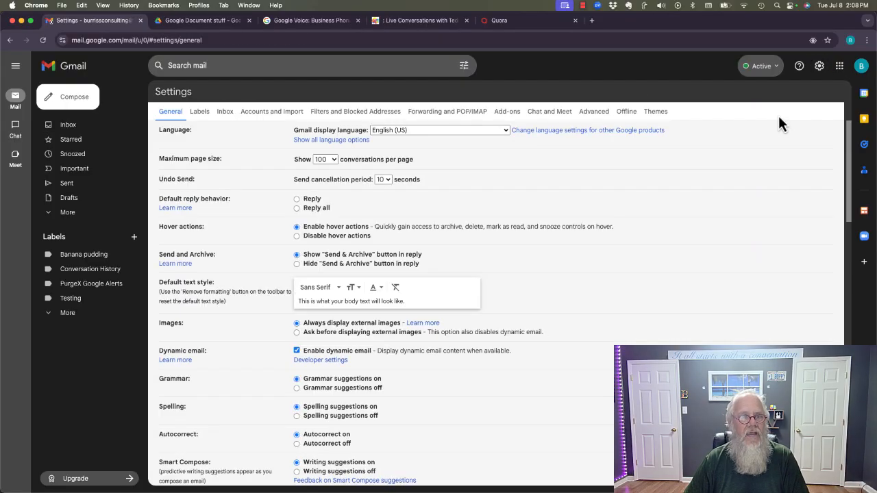
{"action": "scroll", "coordinate": [499, 334], "scroll_direction": "down", "scroll_amount": 10}
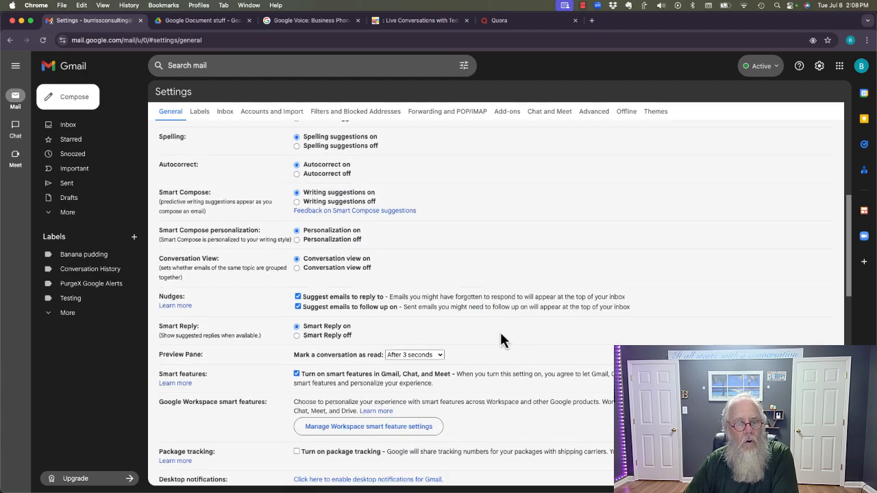
{"action": "scroll", "coordinate": [500, 334], "scroll_direction": "down", "scroll_amount": 5}
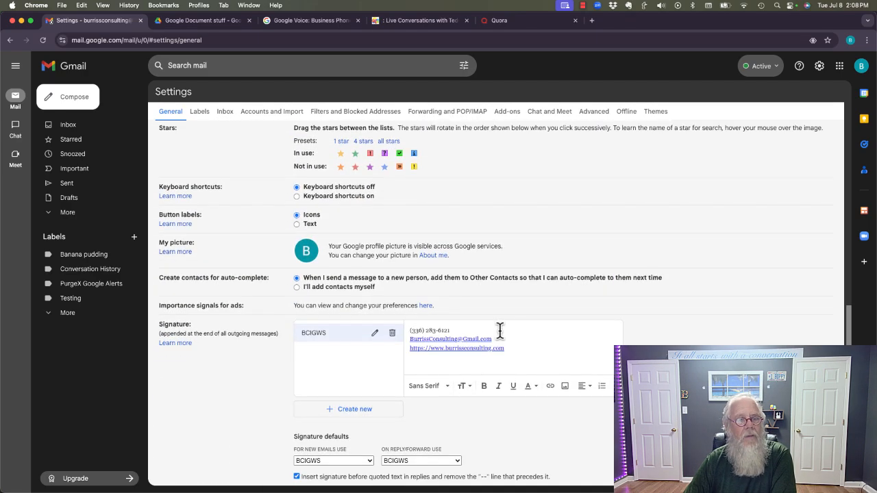
{"action": "scroll", "coordinate": [235, 390], "scroll_direction": "down", "scroll_amount": 2}
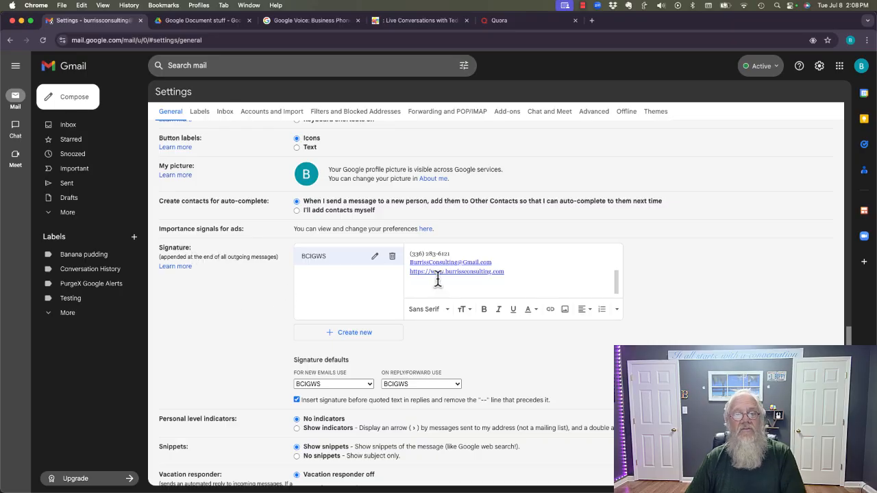
{"action": "scroll", "coordinate": [512, 262], "scroll_direction": "up", "scroll_amount": 2}
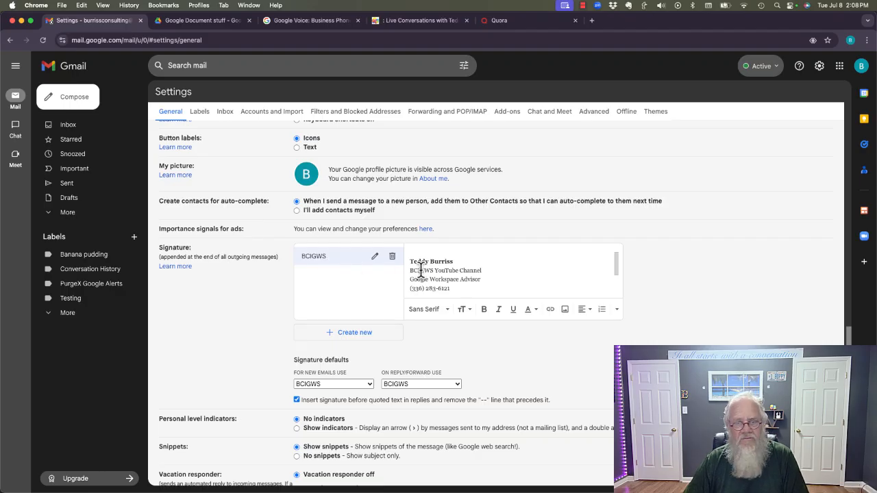
Inspect the existing BCIGWS signature text, leaving the caret after its Advisor line
{"action": "left_click_drag", "start_coordinate": [421, 270], "coordinate": [470, 270]}
{"action": "scroll", "coordinate": [525, 270], "scroll_direction": "down", "scroll_amount": 1}
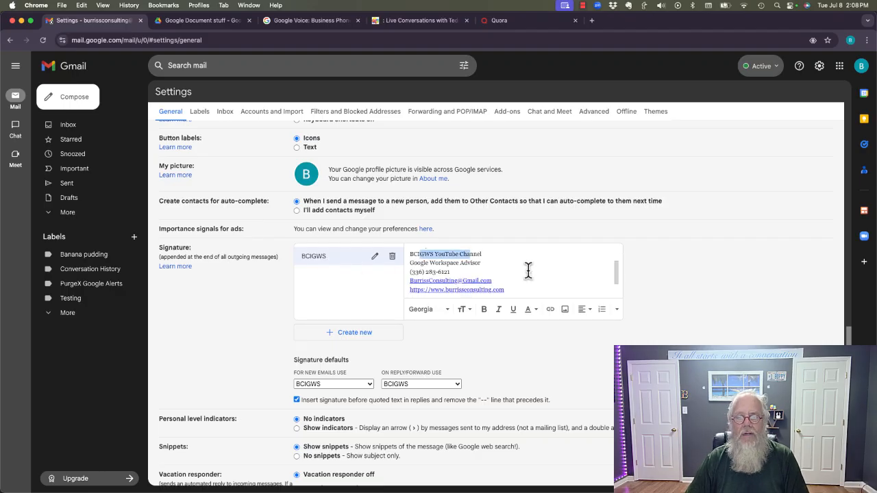
{"action": "left_click", "coordinate": [419, 266]}
{"action": "left_click", "coordinate": [483, 262]}
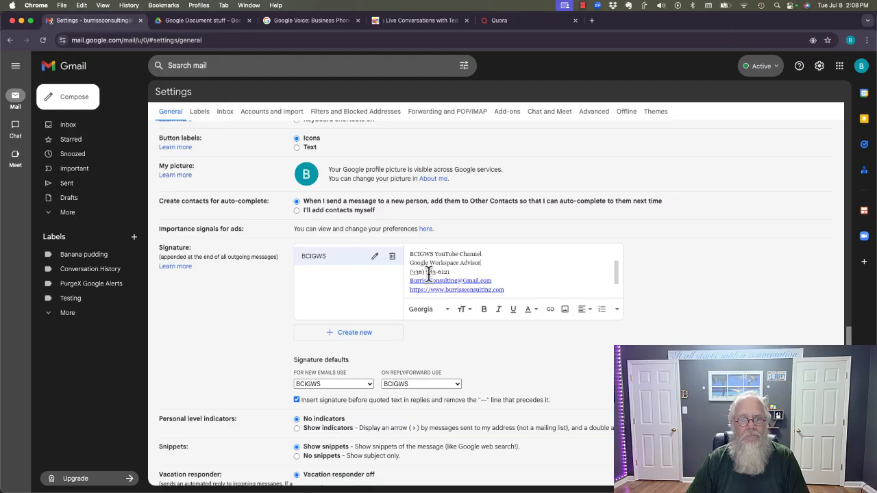
{"action": "scroll", "coordinate": [435, 275], "scroll_direction": "down", "scroll_amount": 2}
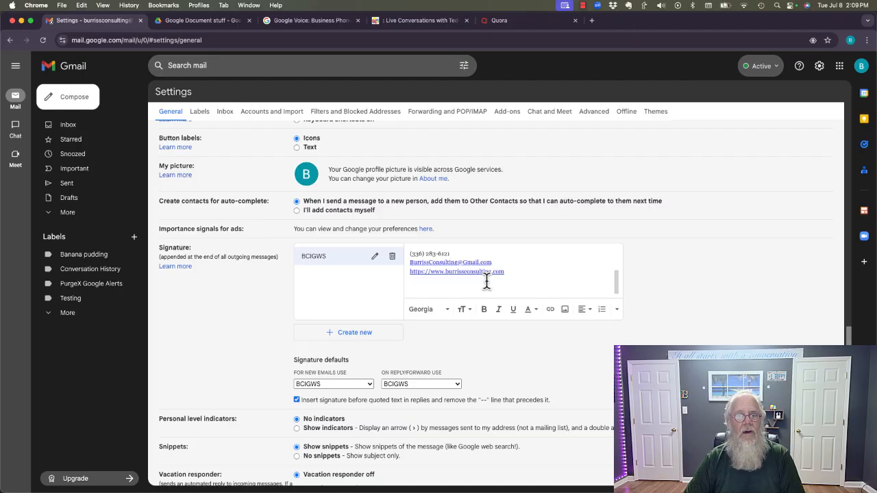
Create a new empty signature named 'Testing'
{"action": "left_click", "coordinate": [346, 338]}
{"action": "type", "text": "T"}
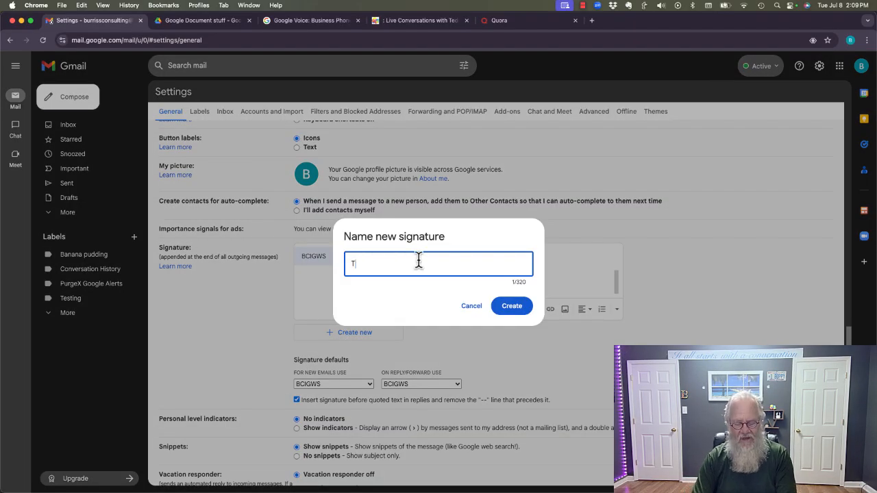
{"action": "type", "text": "esting"}
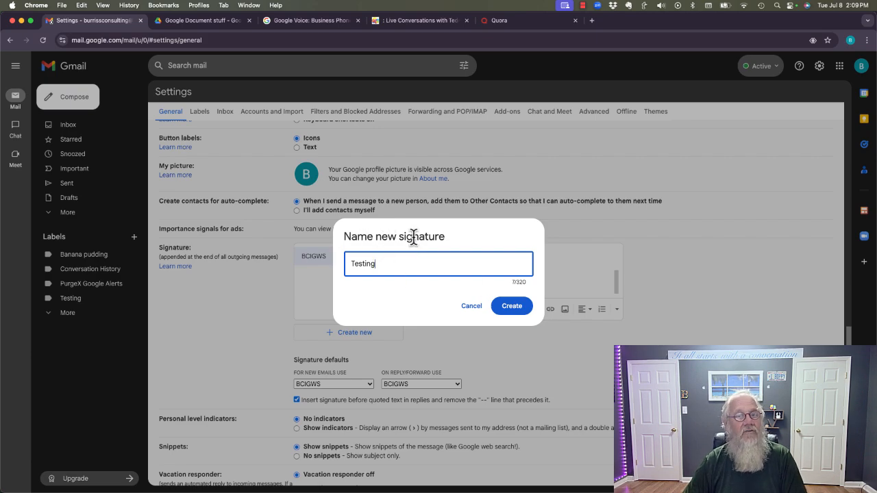
{"action": "left_click", "coordinate": [514, 312]}
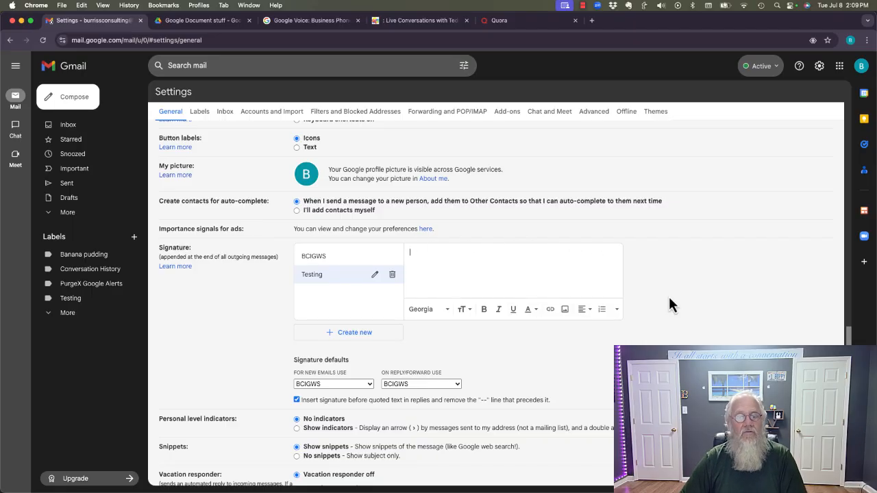
{"action": "scroll", "coordinate": [669, 302], "scroll_direction": "down", "scroll_amount": 1}
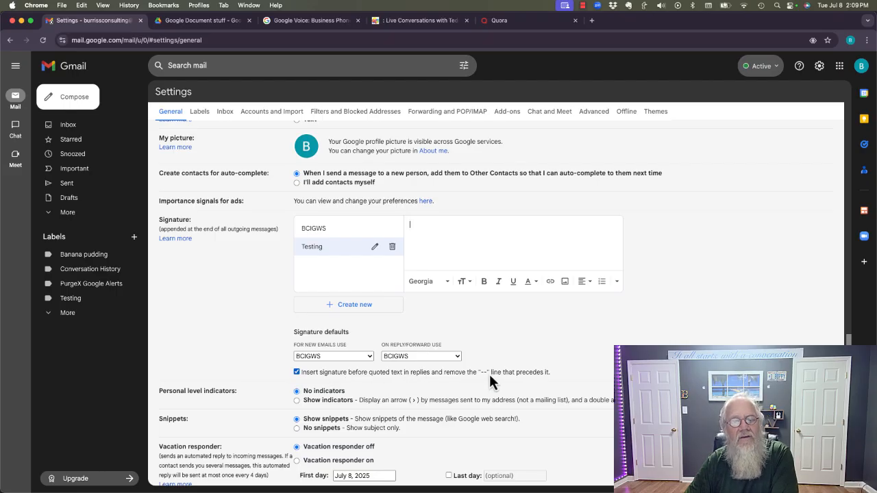
{"action": "left_click", "coordinate": [298, 374]}
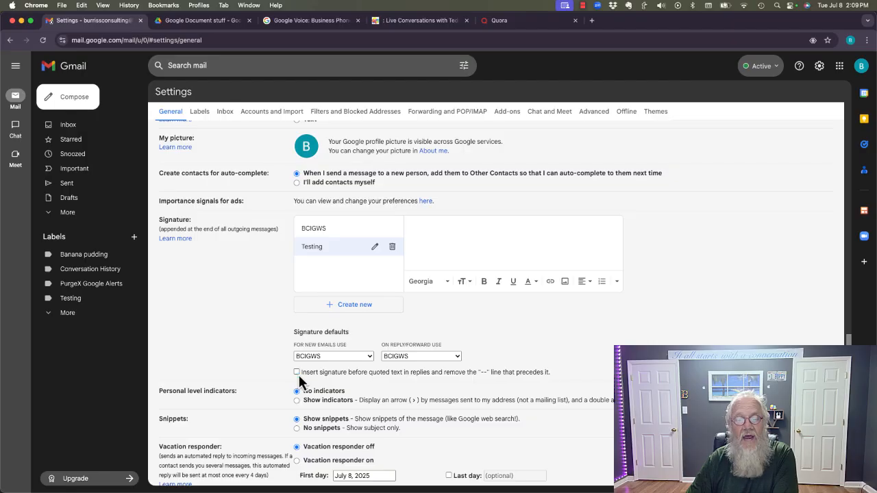
{"action": "left_click", "coordinate": [296, 376]}
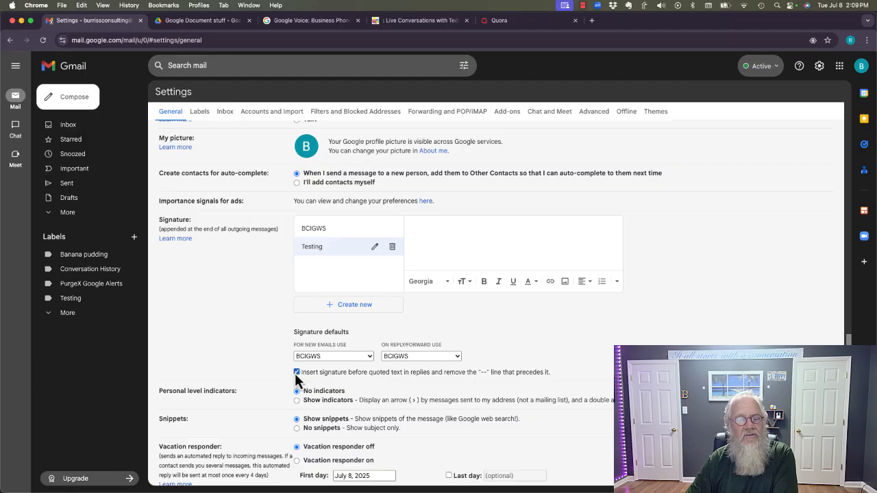
{"action": "left_click", "coordinate": [443, 236]}
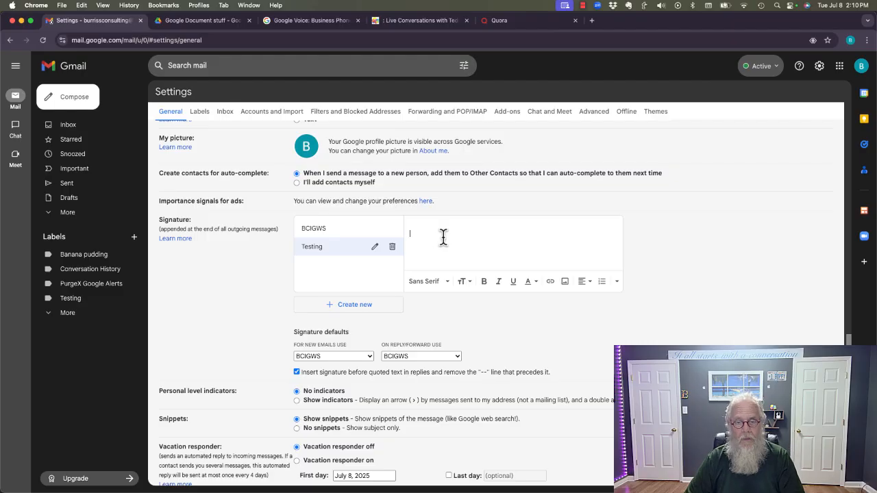
Enter the sender's name and e-mail address, making the e-mail a link
{"action": "type", "text": "Teddy"}
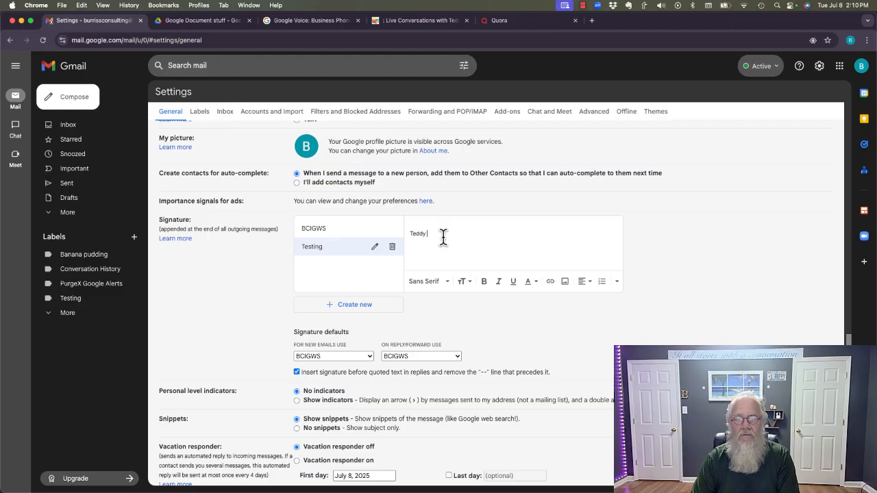
{"action": "type", "text": " Burriss"}
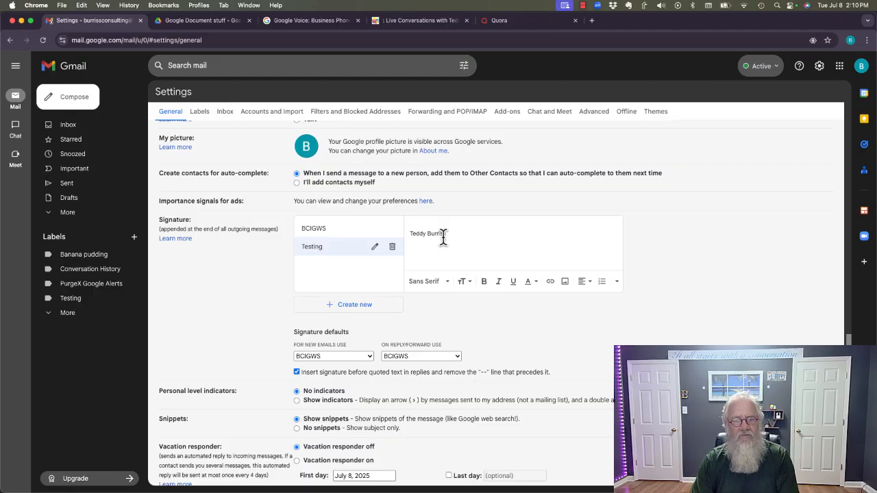
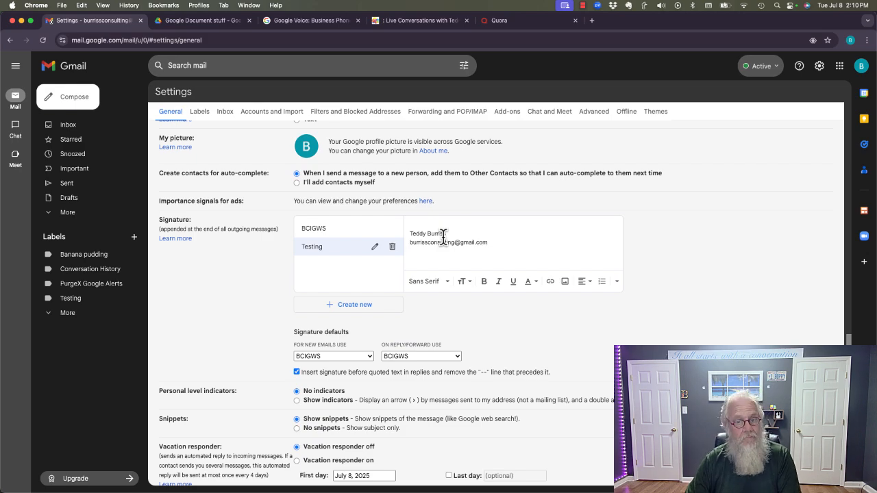
{"action": "key", "text": "super+shift+Left"}
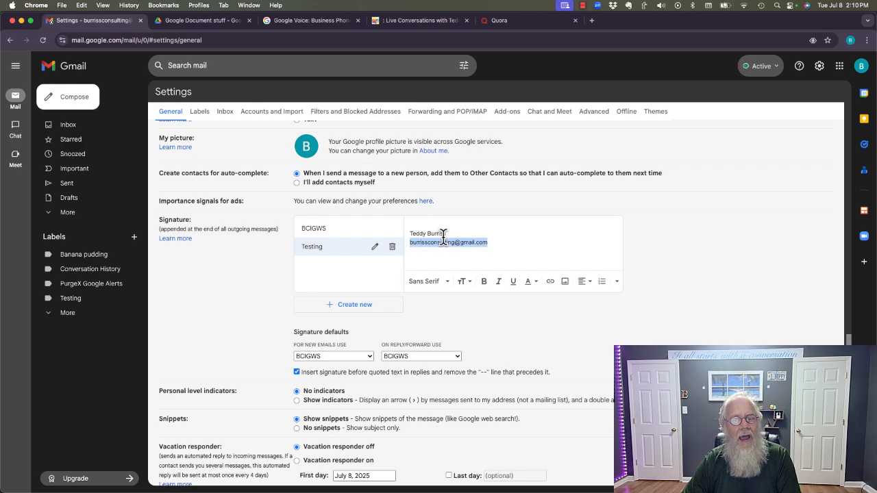
{"action": "left_click", "coordinate": [552, 284]}
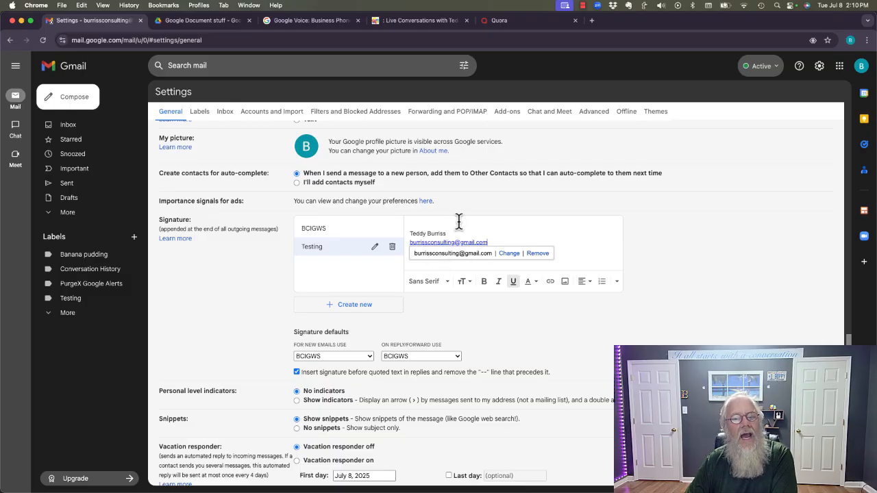
{"action": "left_click", "coordinate": [516, 240]}
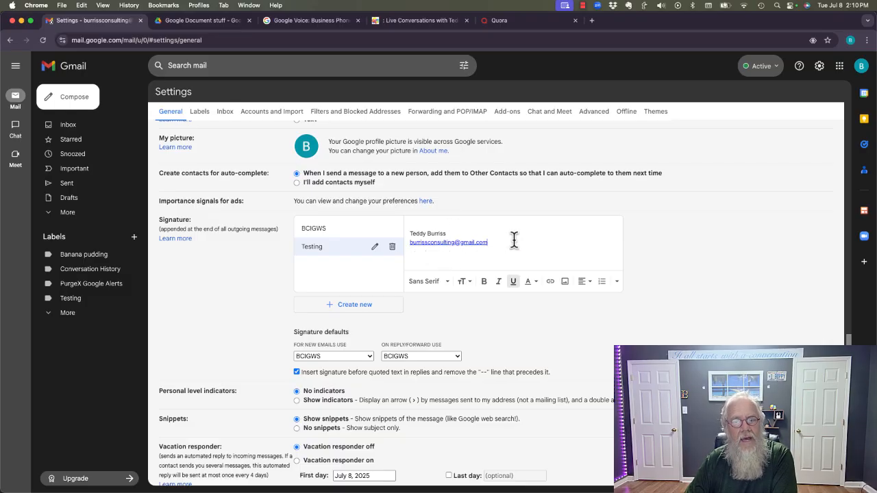
{"action": "left_click", "coordinate": [454, 243]}
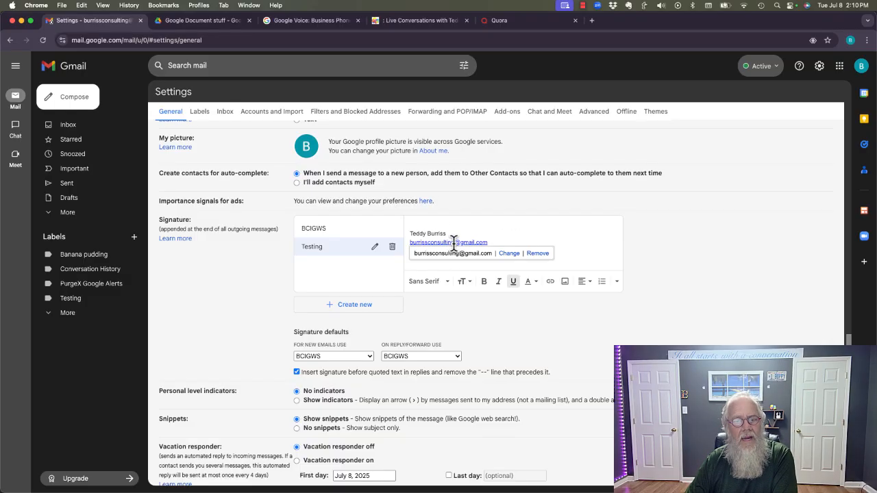
{"action": "left_click", "coordinate": [493, 243]}
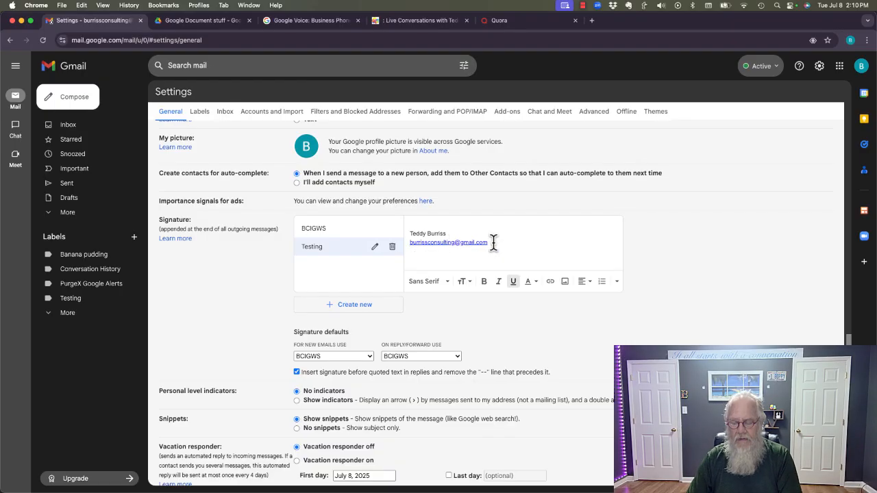
Add the office phone number labelled 'Office' and paste the company website below it
{"action": "key", "text": "super+u"}
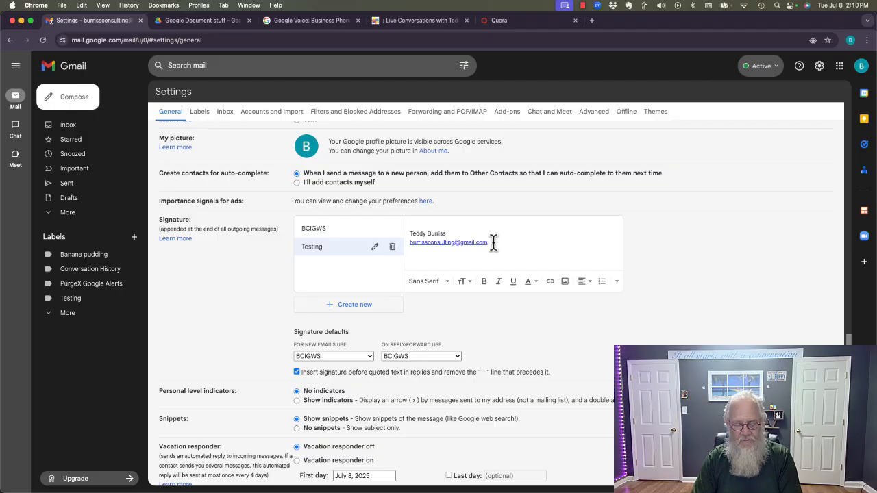
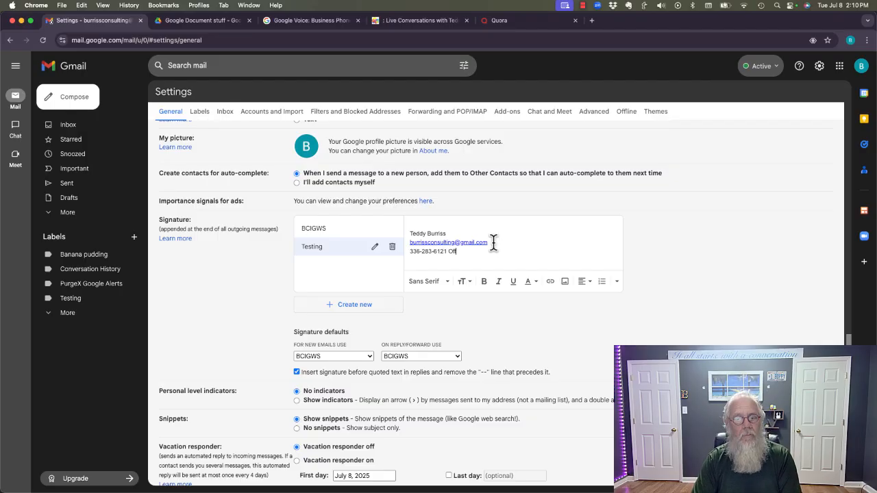
{"action": "type", "text": "ice"}
{"action": "key", "text": "Return"}
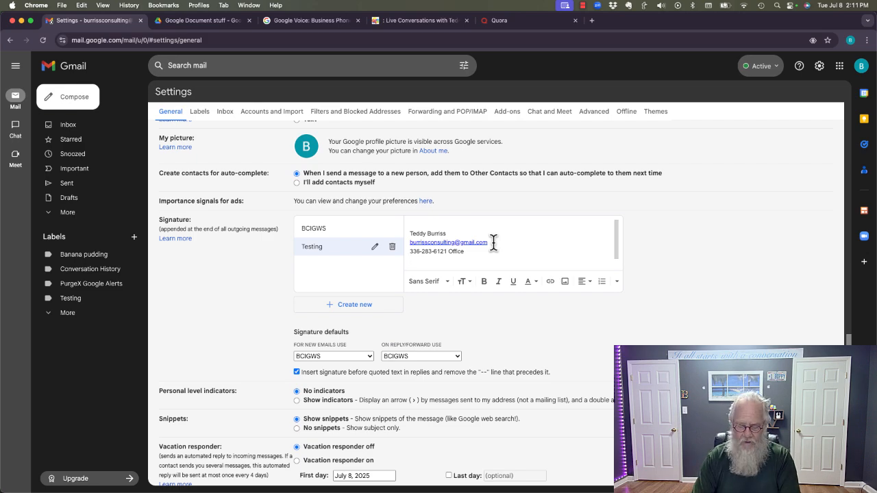
{"action": "type", "text": "http://www.burrissconsulting.com"}
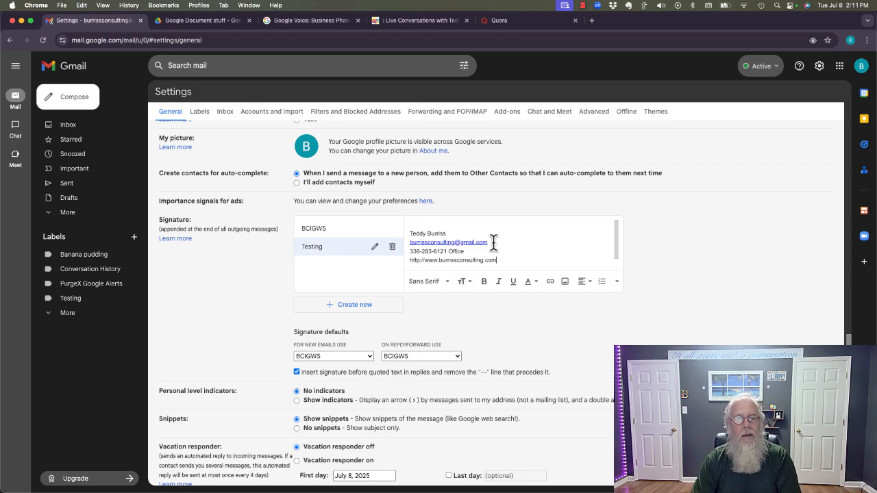
{"action": "key", "text": "Return"}
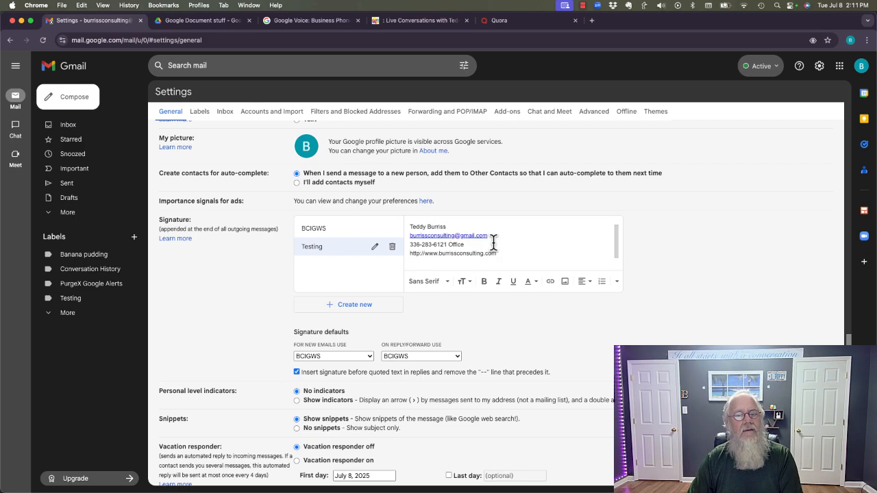
{"action": "key", "text": "shift+Up"}
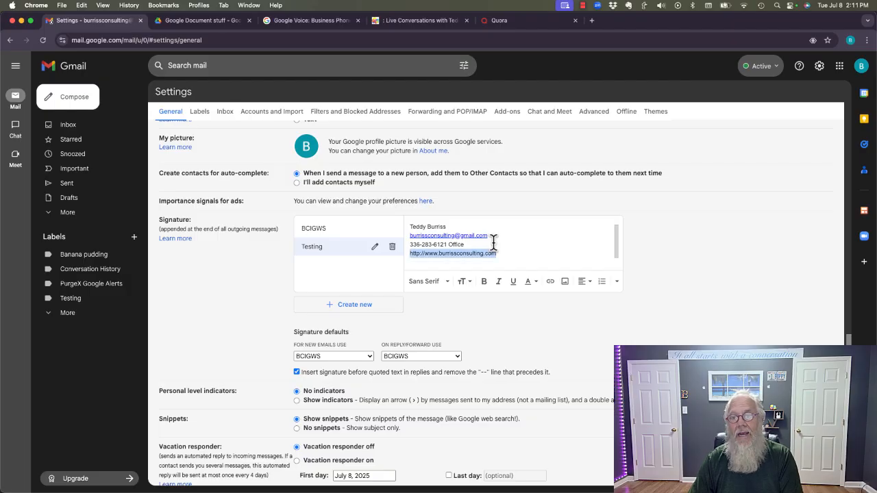
{"action": "left_click", "coordinate": [550, 282]}
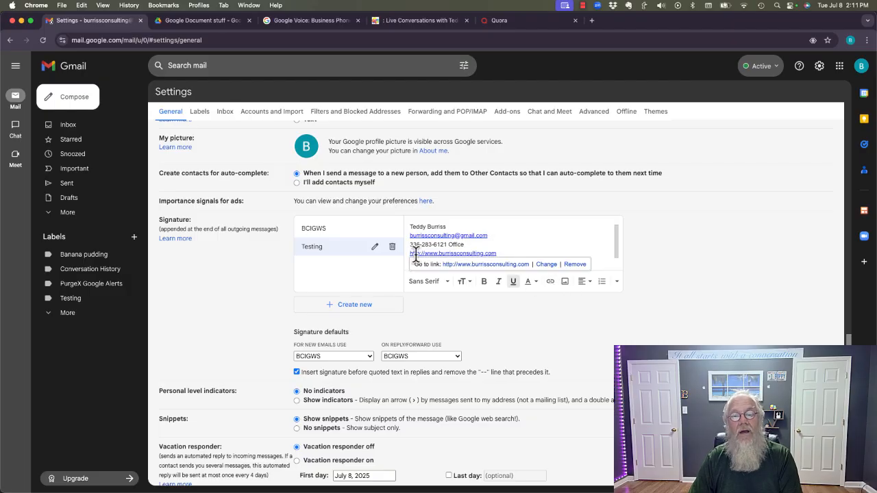
{"action": "left_click", "coordinate": [503, 250]}
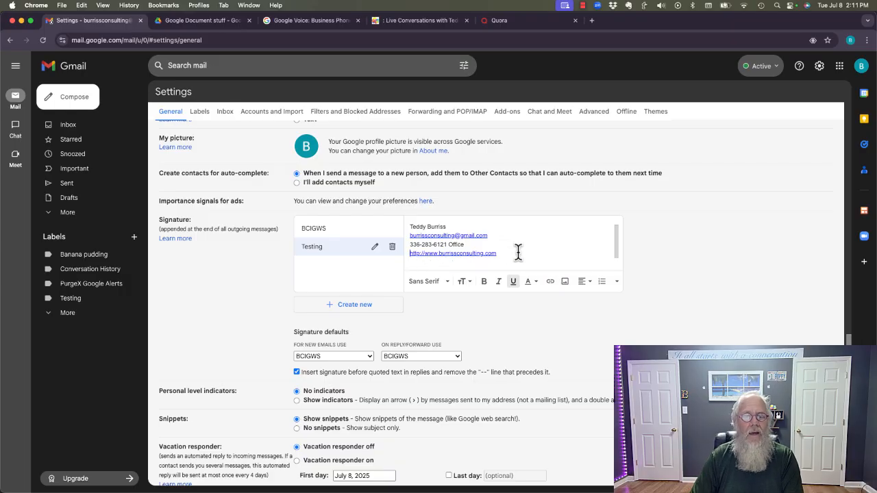
{"action": "key", "text": "shift+Right"}
{"action": "key", "text": "shift+Right"}
{"action": "key", "text": "shift+Right"}
{"action": "key", "text": "shift+Right"}
{"action": "key", "text": "shift+Right"}
{"action": "key", "text": "shift+Right"}
{"action": "key", "text": "shift+Right"}
{"action": "key", "text": "shift+Right"}
{"action": "key", "text": "shift+Right"}
{"action": "key", "text": "shift+Right"}
{"action": "key", "text": "shift+Right"}
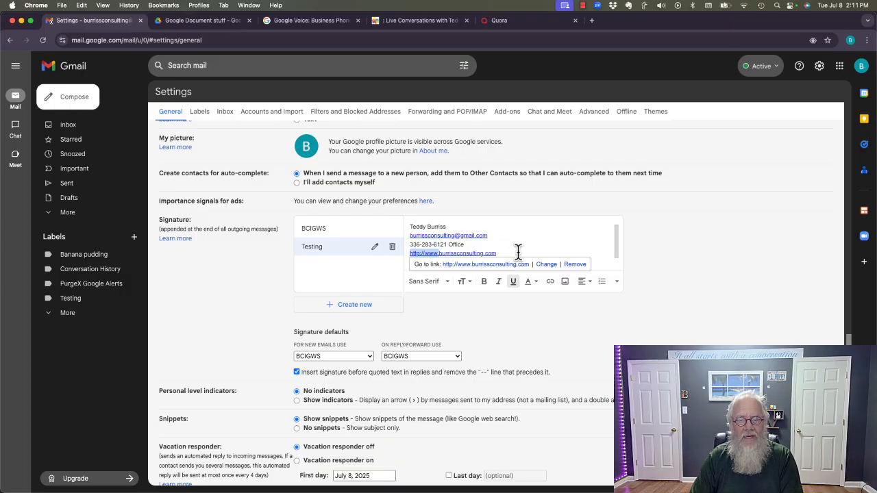
{"action": "key", "text": "BackSpace"}
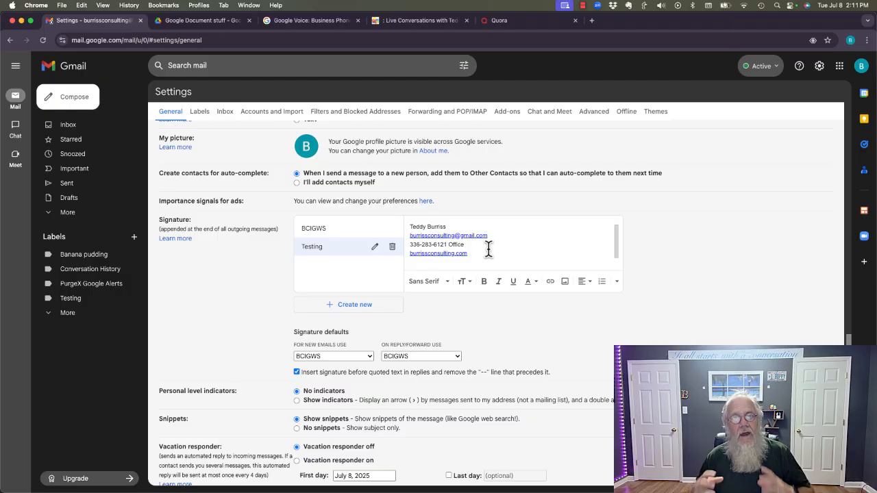
Add a bold 'Master Google Doc' title line under the name
{"action": "left_click", "coordinate": [459, 227]}
{"action": "key", "text": "Return"}
{"action": "type", "text": "Ma"}
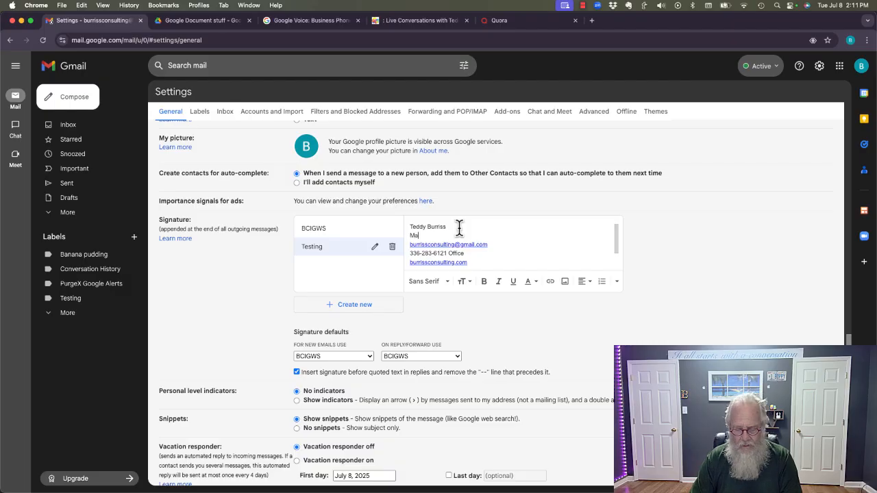
{"action": "type", "text": "ster Google Doc"}
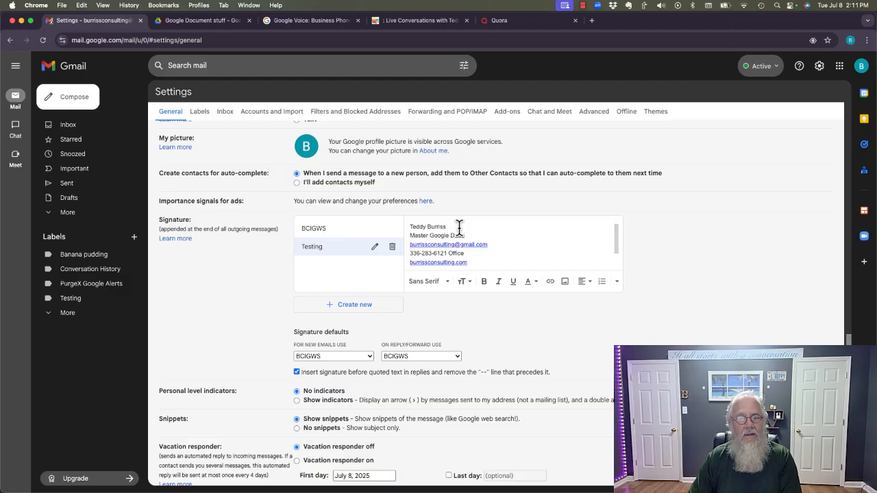
{"action": "key", "text": "super+shift+Left"}
{"action": "key", "text": "super+b"}
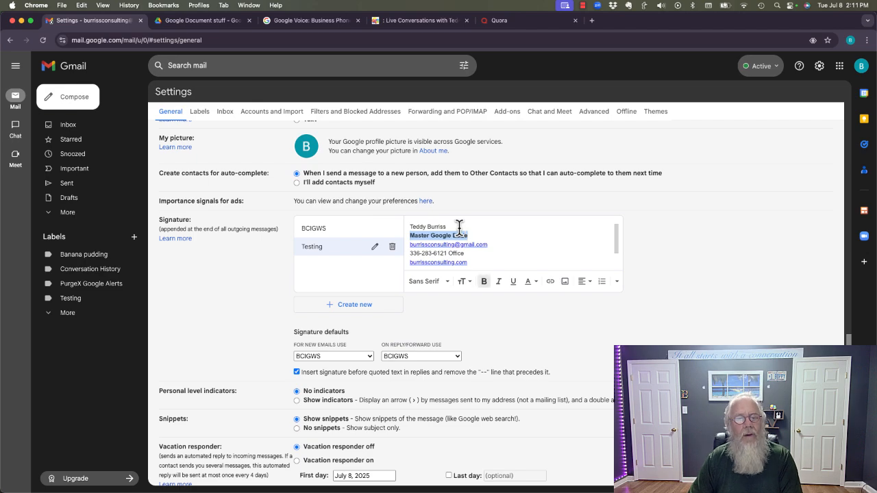
Make the name at the top bold and red
{"action": "left_click", "coordinate": [459, 227]}
{"action": "key", "text": "super+shift+Left"}
{"action": "key", "text": "super+b"}
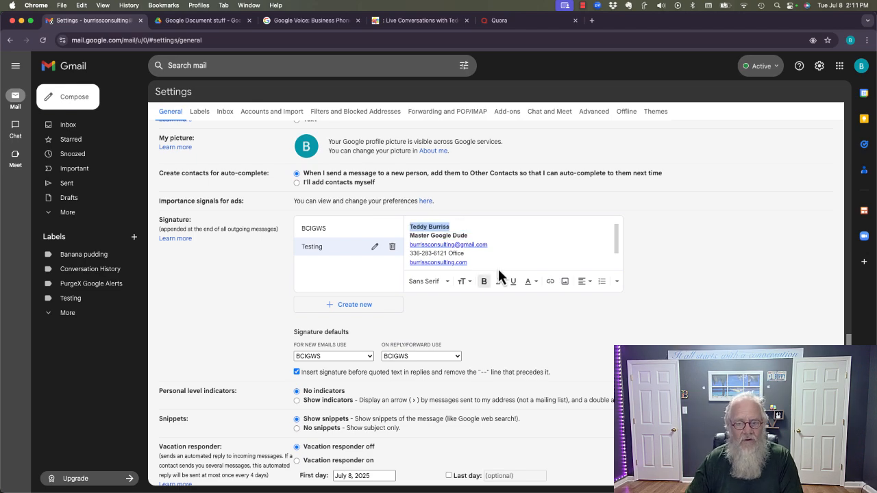
{"action": "left_click", "coordinate": [528, 284]}
{"action": "left_click", "coordinate": [477, 215]}
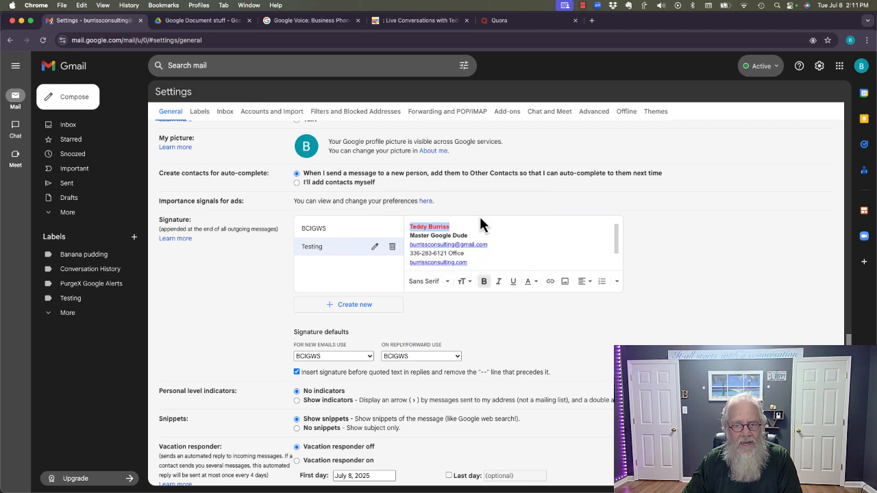
{"action": "left_click", "coordinate": [522, 235]}
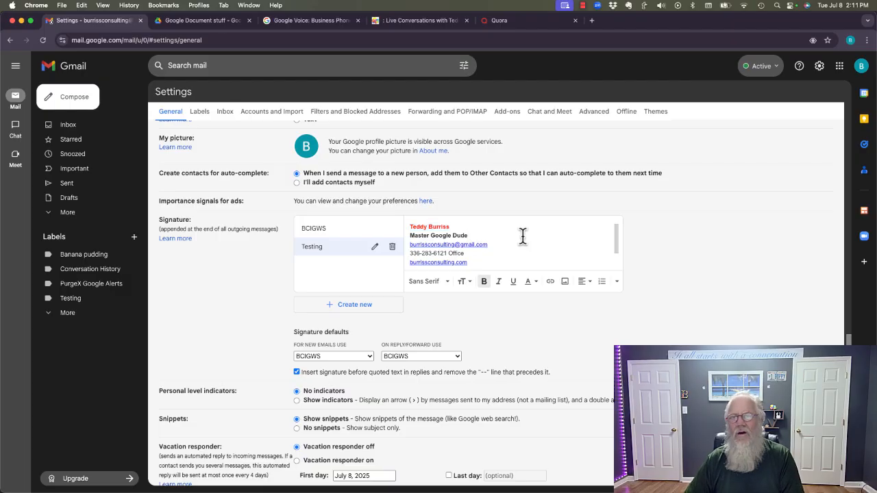
{"action": "left_click", "coordinate": [482, 260]}
Add an empty line after the website, start an image insert, and open a new browser tab
{"action": "key", "text": "Return"}
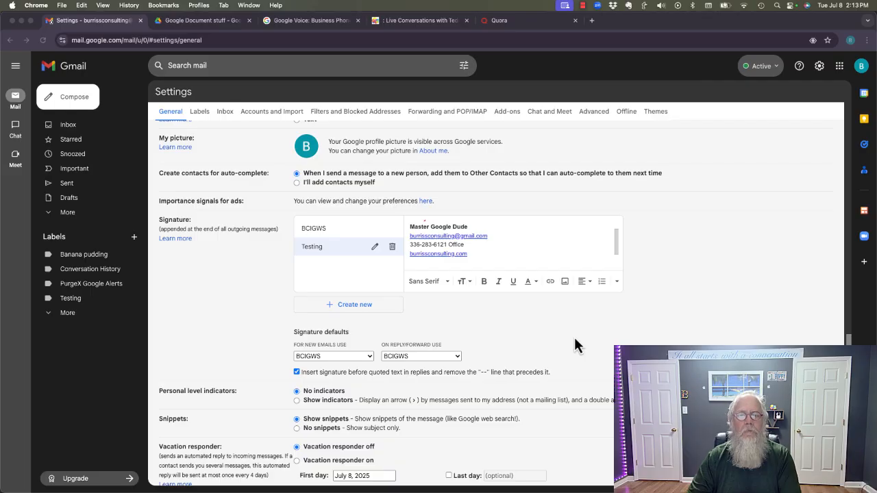
{"action": "scroll", "coordinate": [489, 261], "scroll_direction": "down", "scroll_amount": 2}
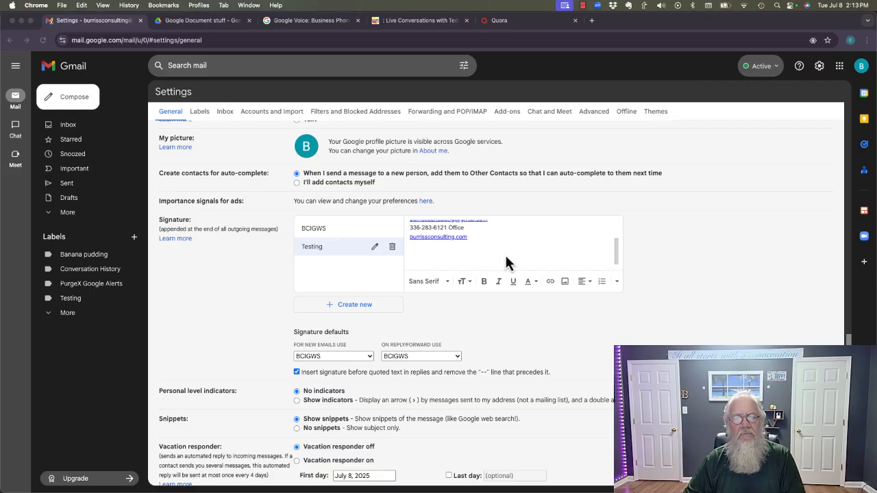
{"action": "left_click", "coordinate": [564, 281]}
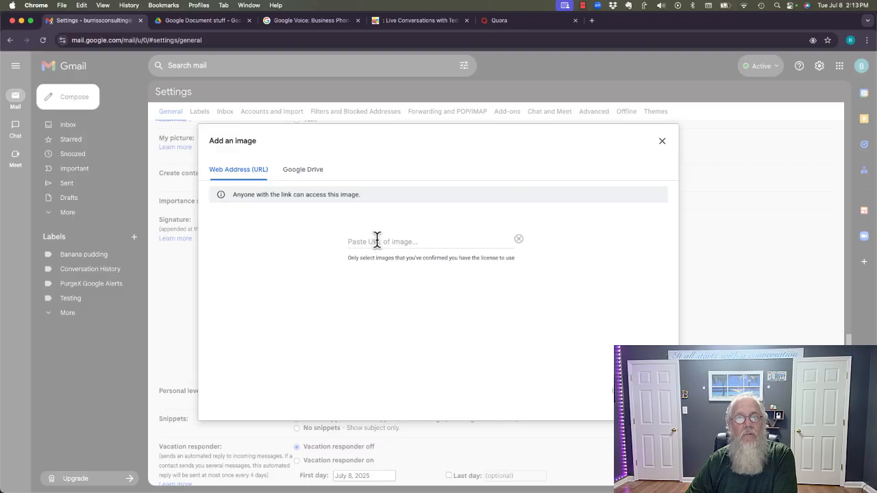
{"action": "left_click", "coordinate": [592, 21]}
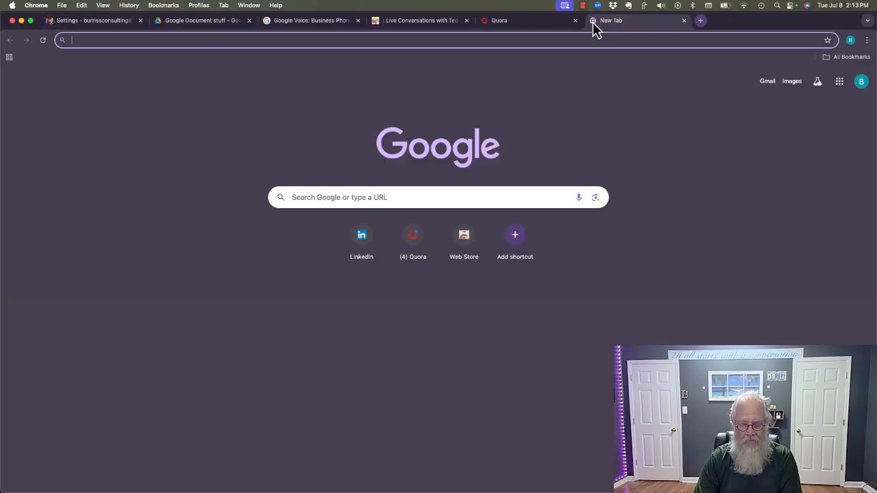
Copy the BCI logo's image address from burrissconsulting.com and return to Gmail settings
{"action": "type", "text": "teddyburris"}
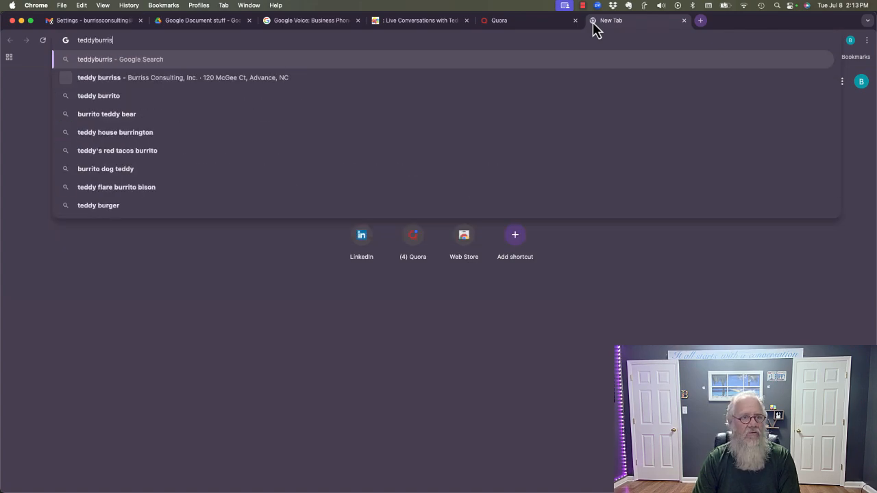
{"action": "key", "text": "BackSpace"}
{"action": "key", "text": "BackSpace"}
{"action": "key", "text": "BackSpace"}
{"action": "key", "text": "BackSpace"}
{"action": "key", "text": "BackSpace"}
{"action": "key", "text": "BackSpace"}
{"action": "key", "text": "BackSpace"}
{"action": "key", "text": "BackSpace"}
{"action": "key", "text": "BackSpace"}
{"action": "key", "text": "BackSpace"}
{"action": "key", "text": "BackSpace"}
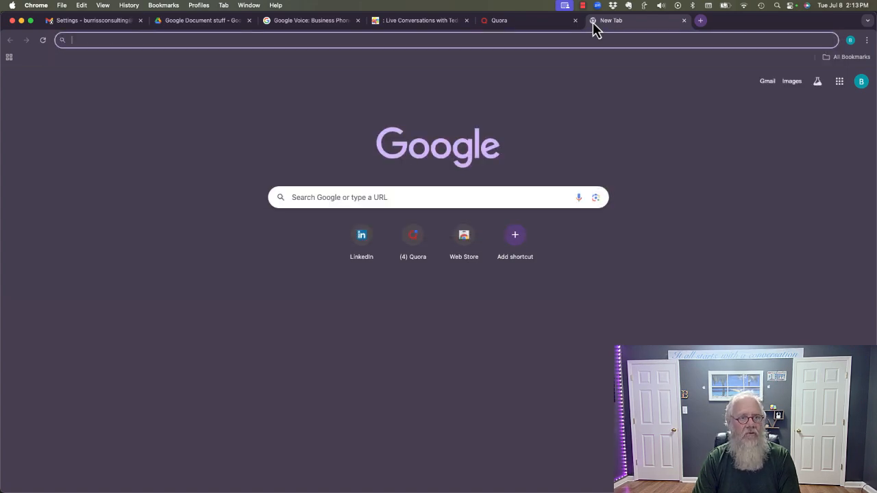
{"action": "type", "text": "burr"}
{"action": "key", "text": "Return"}
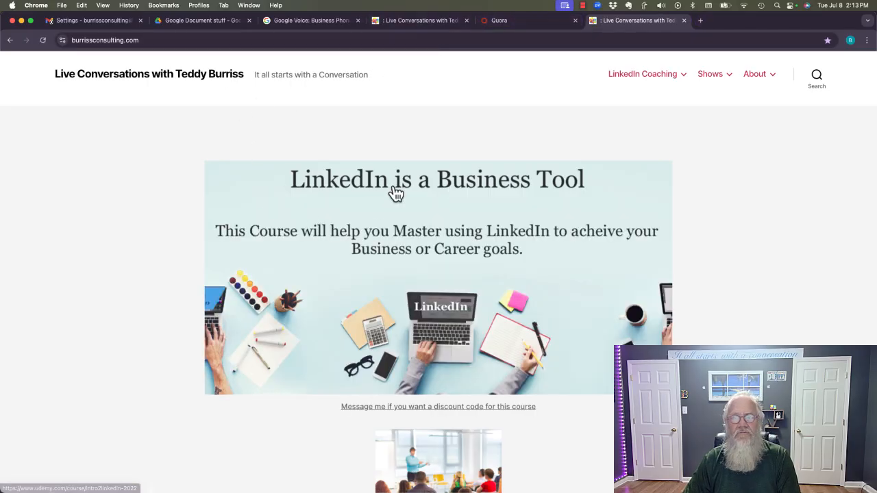
{"action": "scroll", "coordinate": [393, 283], "scroll_direction": "down", "scroll_amount": 15}
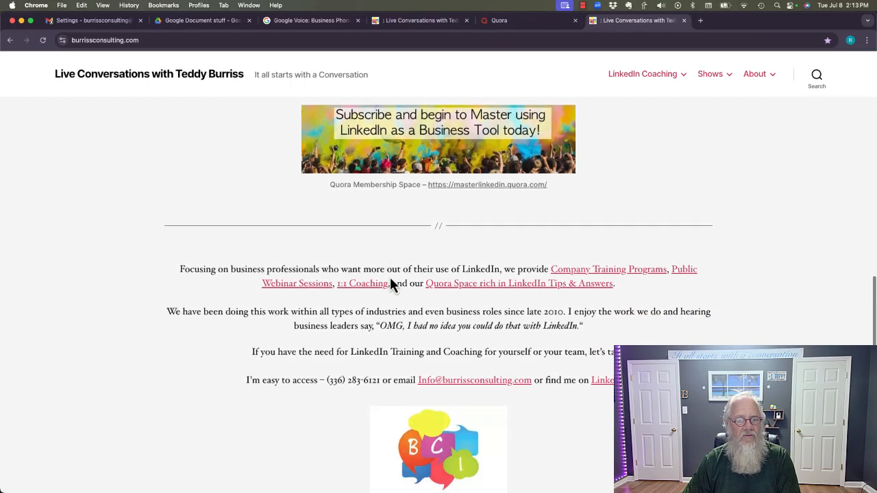
{"action": "scroll", "coordinate": [391, 281], "scroll_direction": "down", "scroll_amount": 3}
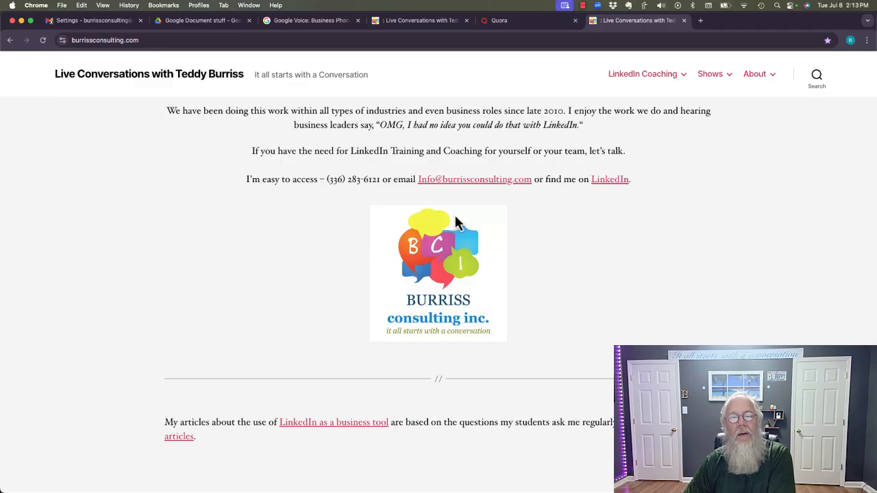
{"action": "right_click", "coordinate": [426, 261]}
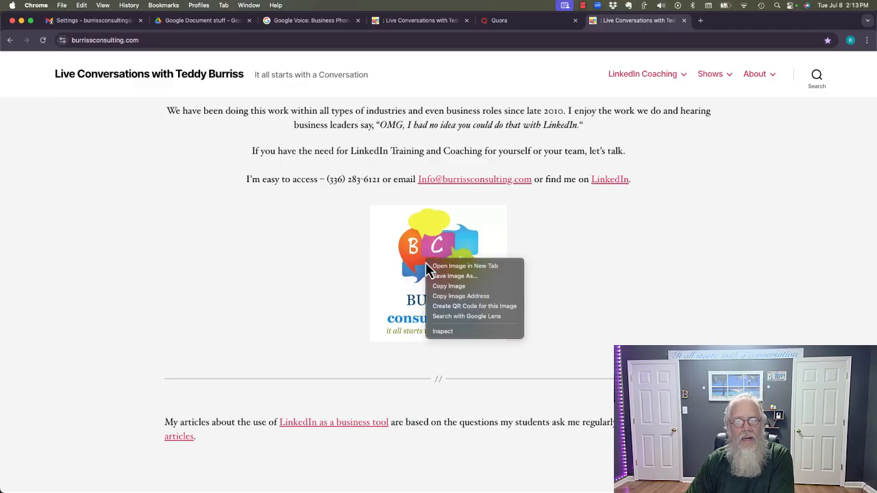
{"action": "left_click", "coordinate": [455, 297]}
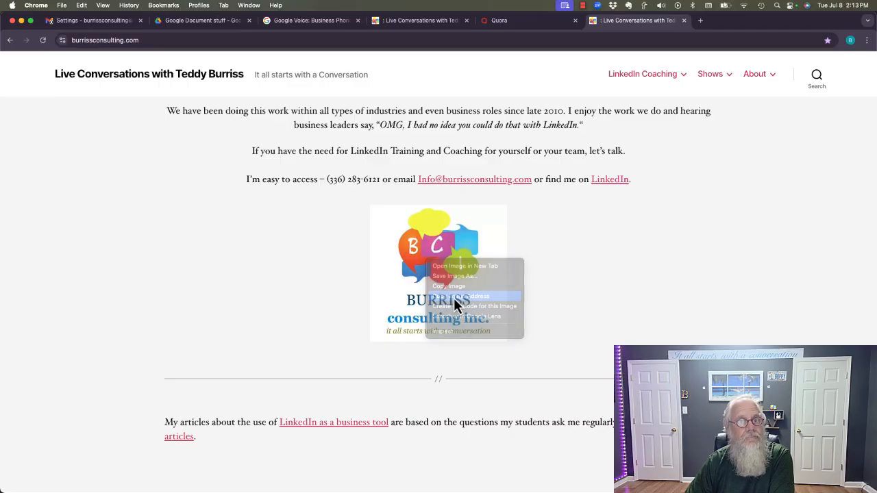
{"action": "left_click", "coordinate": [96, 21]}
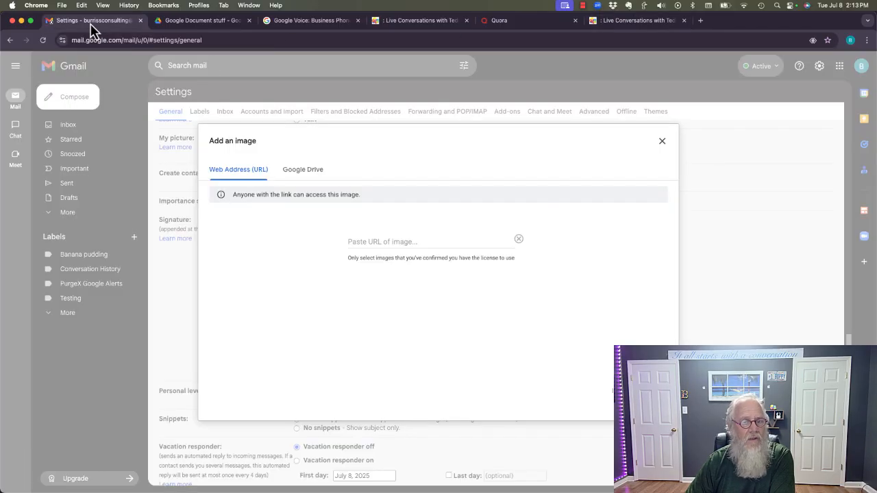
Insert the logo into the signature from its pasted web address
{"action": "left_click", "coordinate": [388, 236]}
{"action": "key", "text": "super+v"}
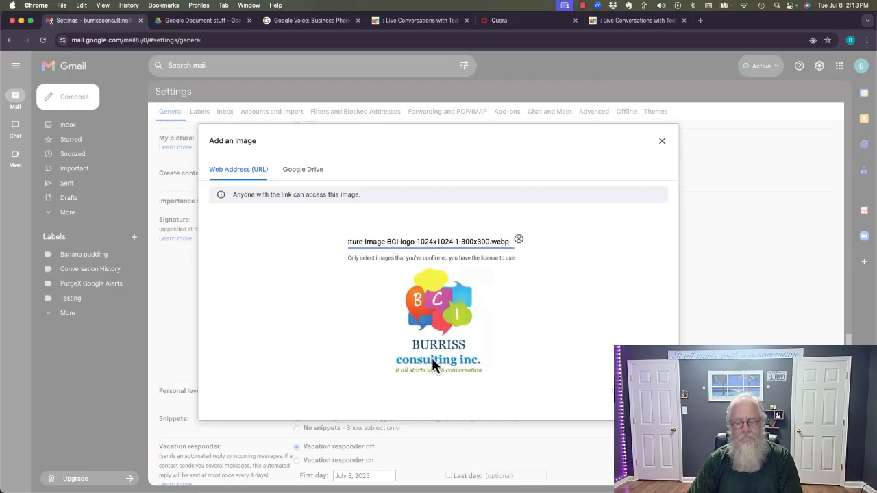
{"action": "left_click", "coordinate": [636, 391]}
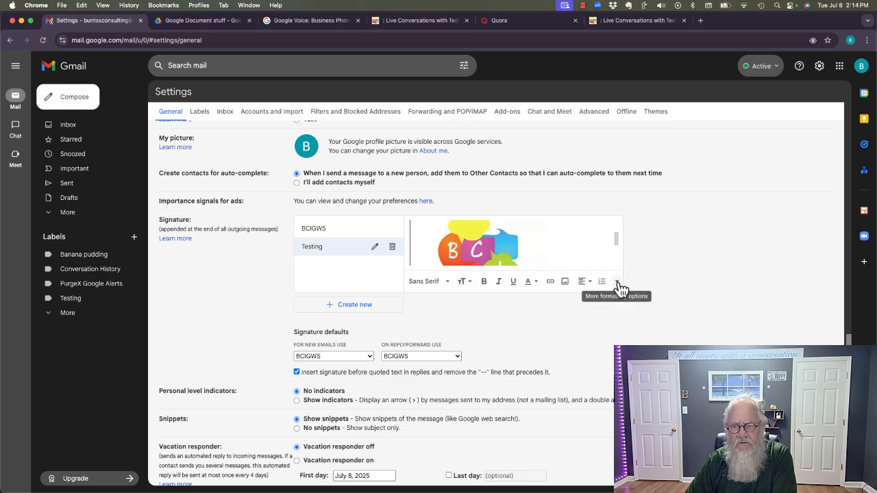
Resize the web-linked logo to Small, then remove it from the signature
{"action": "left_click", "coordinate": [464, 250]}
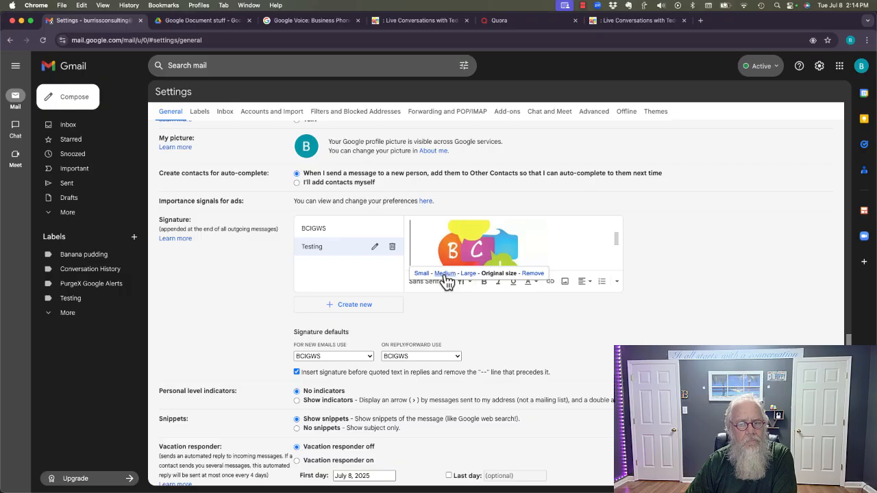
{"action": "left_click", "coordinate": [421, 273]}
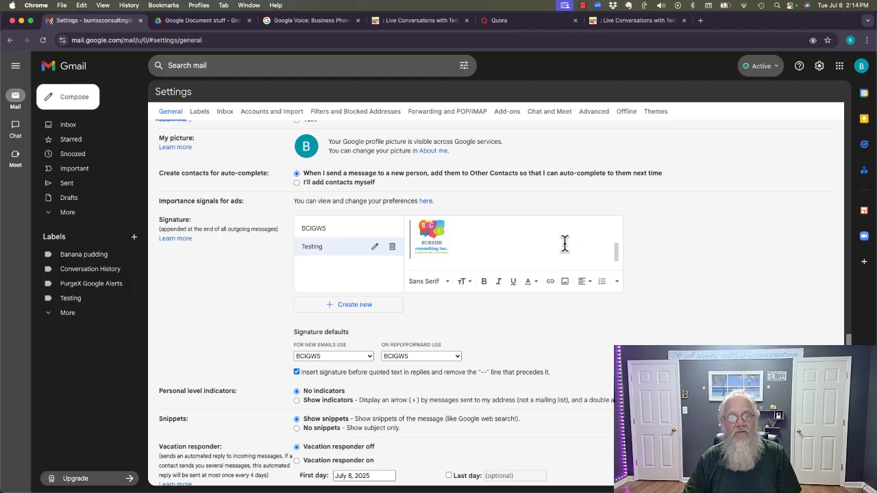
{"action": "left_click", "coordinate": [436, 237]}
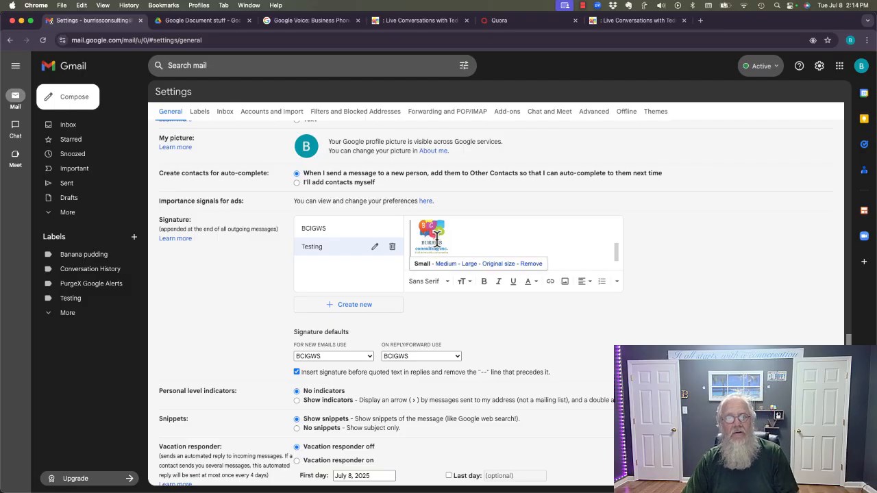
{"action": "left_click", "coordinate": [530, 264]}
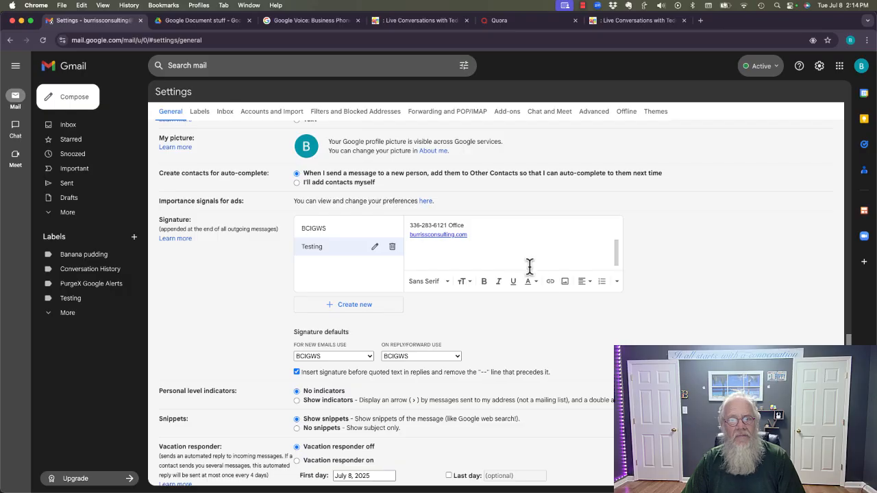
Insert the BCI-logo file from Google Drive on a new line at the signature's end
{"action": "key", "text": "Return"}
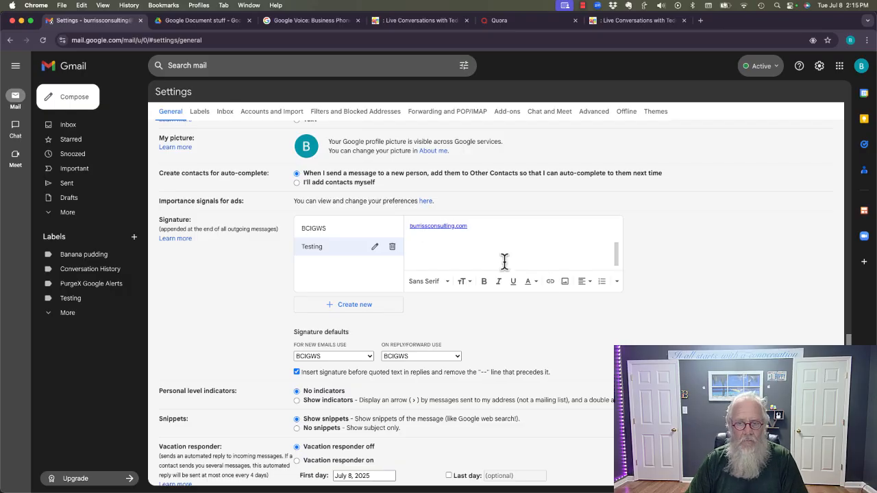
{"action": "left_click", "coordinate": [564, 283]}
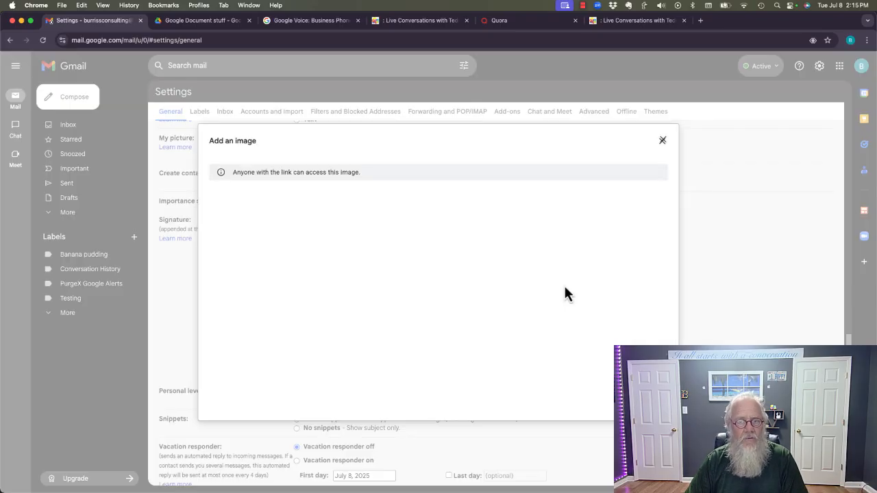
{"action": "left_click", "coordinate": [312, 175]}
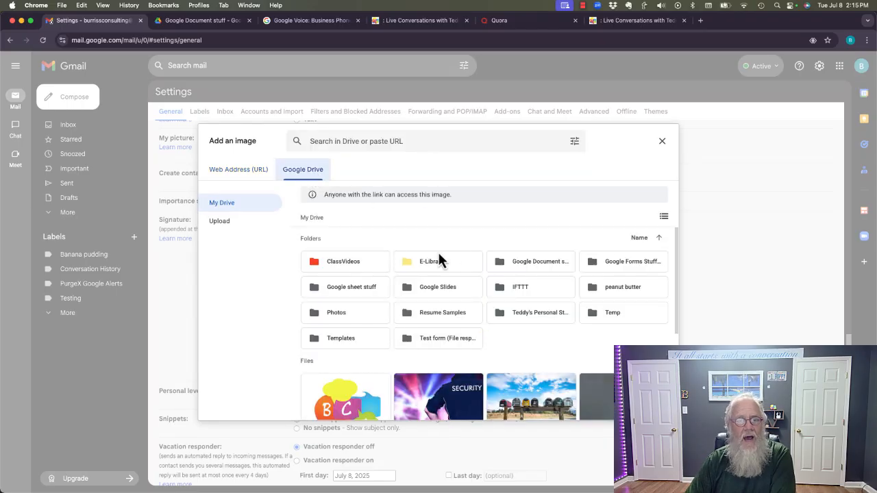
{"action": "scroll", "coordinate": [445, 306], "scroll_direction": "down", "scroll_amount": 3}
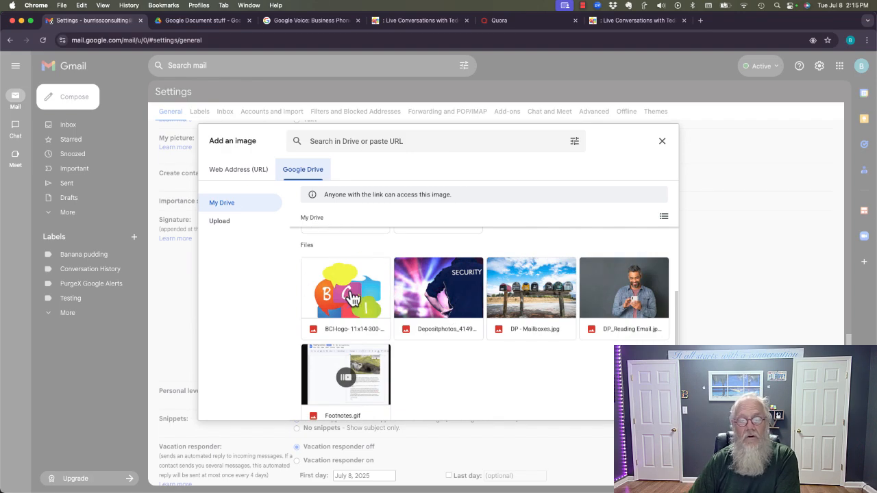
{"action": "left_click", "coordinate": [353, 302]}
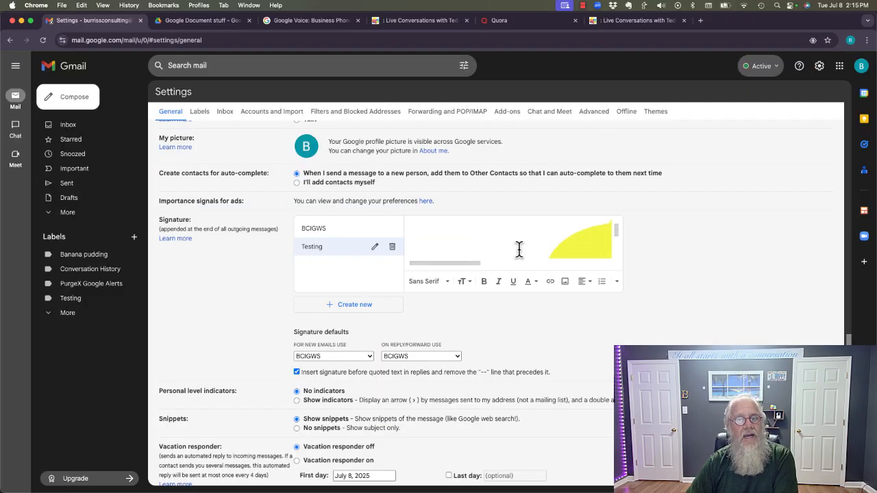
Shrink the Drive logo to Small and scroll up to review the full signature
{"action": "left_click", "coordinate": [567, 239]}
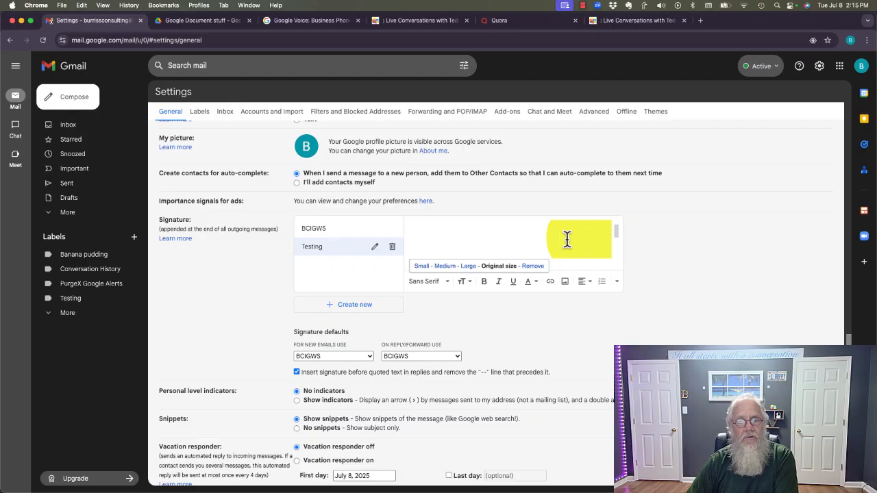
{"action": "left_click", "coordinate": [421, 267]}
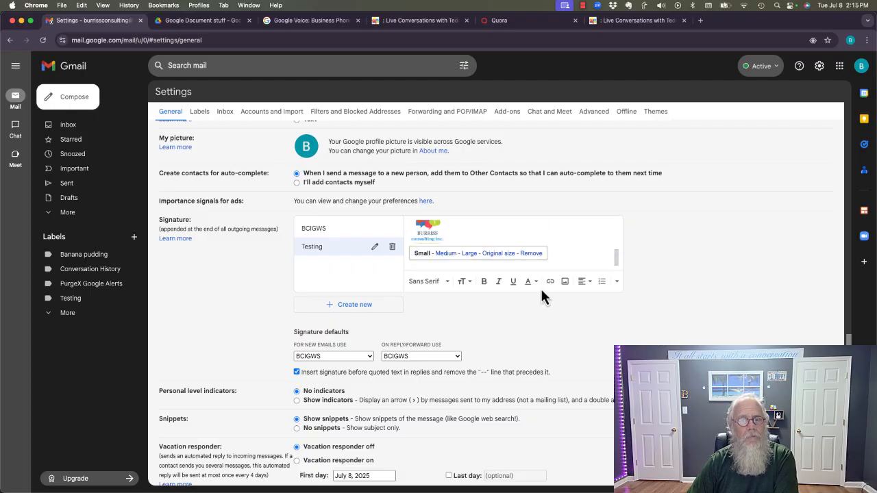
{"action": "scroll", "coordinate": [558, 259], "scroll_direction": "up", "scroll_amount": 3}
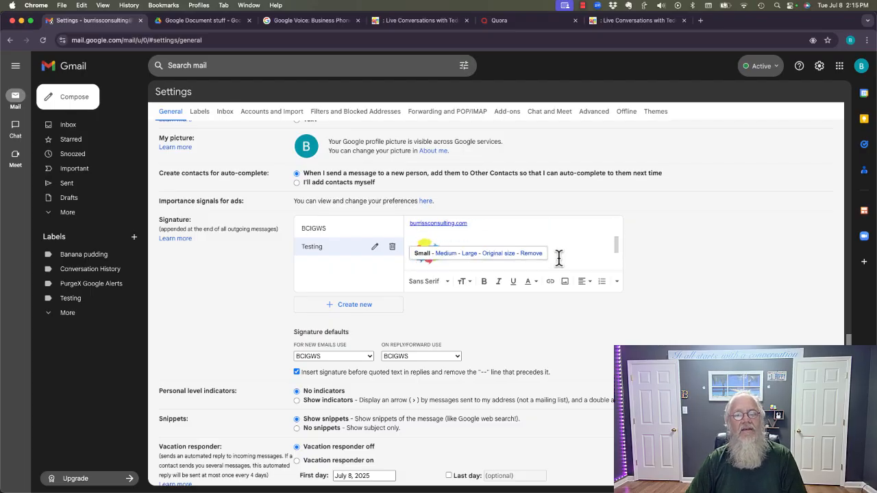
{"action": "scroll", "coordinate": [558, 258], "scroll_direction": "up", "scroll_amount": 5}
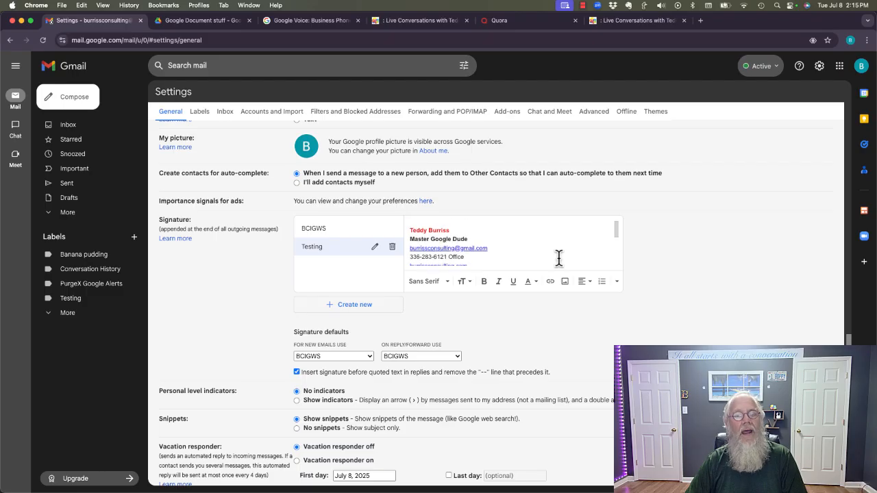
{"action": "scroll", "coordinate": [559, 258], "scroll_direction": "up", "scroll_amount": 2}
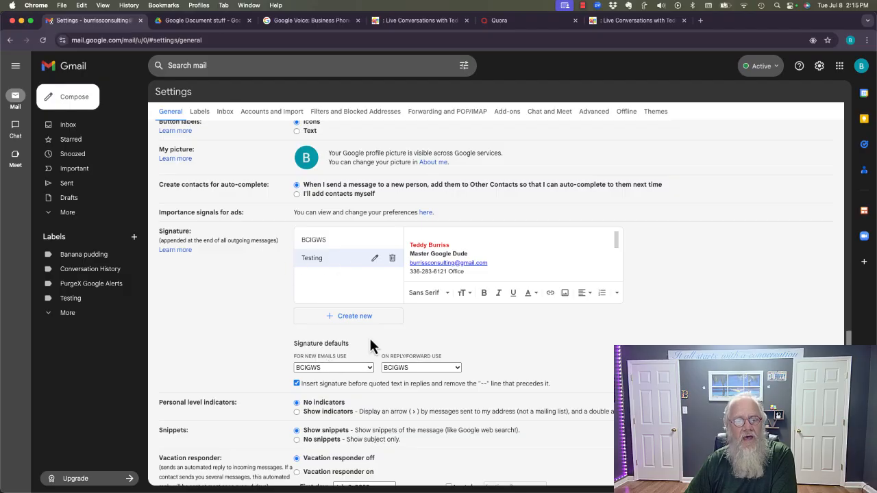
Make Testing the default signature for new emails and replies, then start another new signature
{"action": "left_click", "coordinate": [368, 366]}
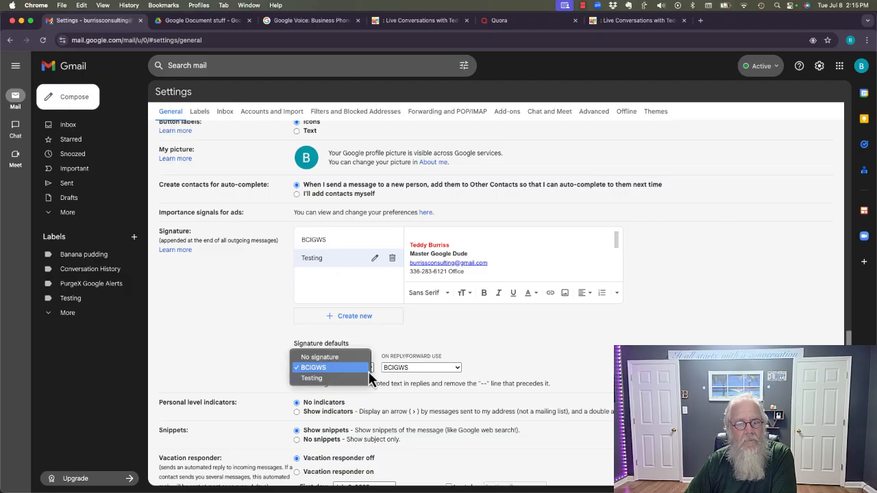
{"action": "left_click", "coordinate": [315, 379]}
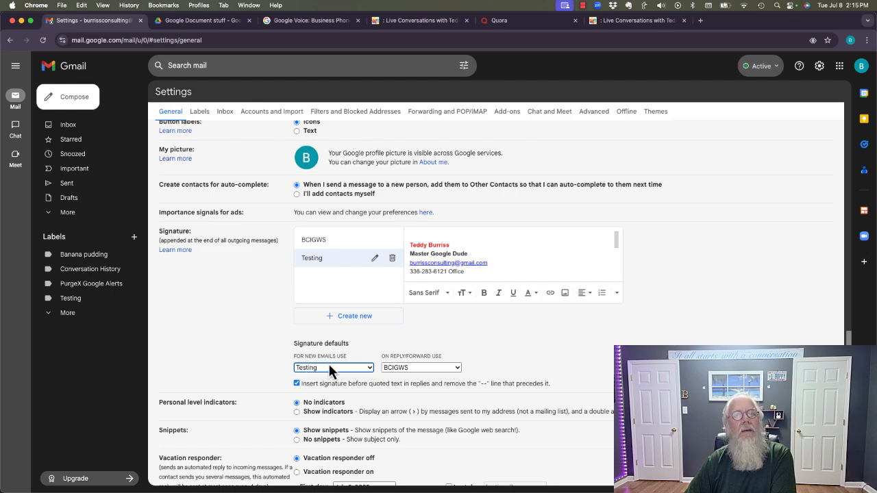
{"action": "left_click", "coordinate": [451, 367]}
{"action": "left_click", "coordinate": [404, 381]}
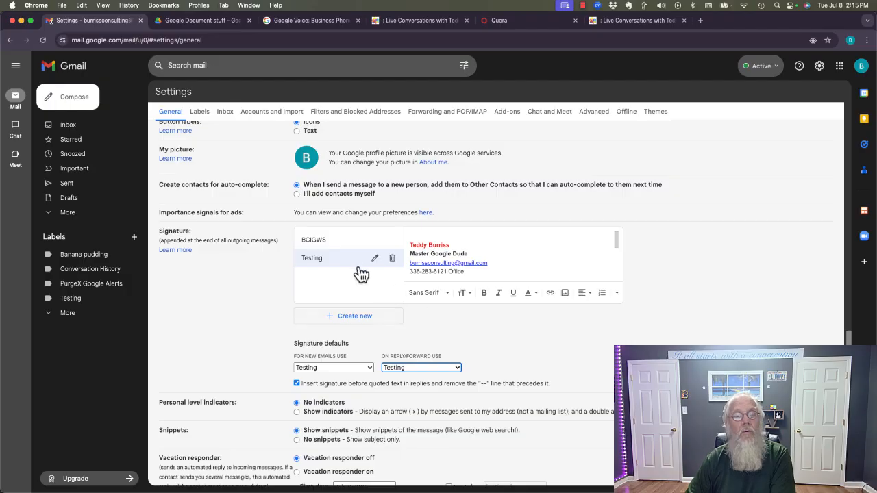
{"action": "left_click", "coordinate": [352, 316]}
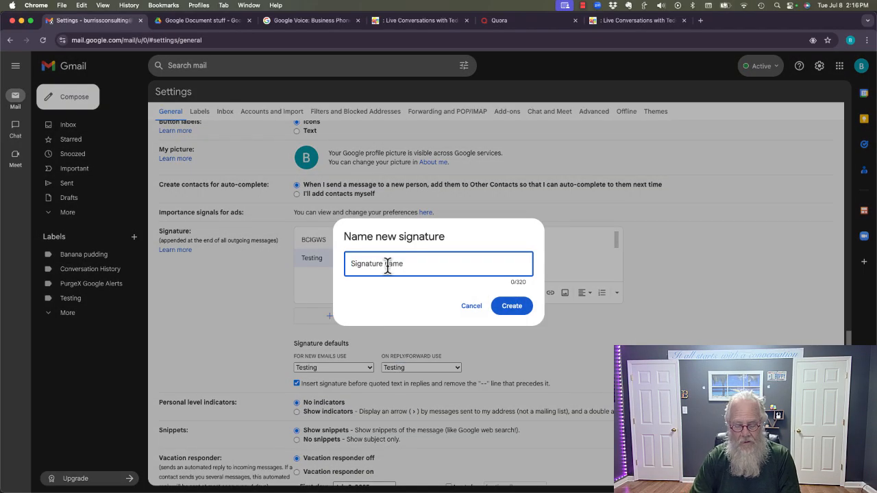
Create a signature named Blank containing only the sender's first name in bold
{"action": "type", "text": "Blank"}
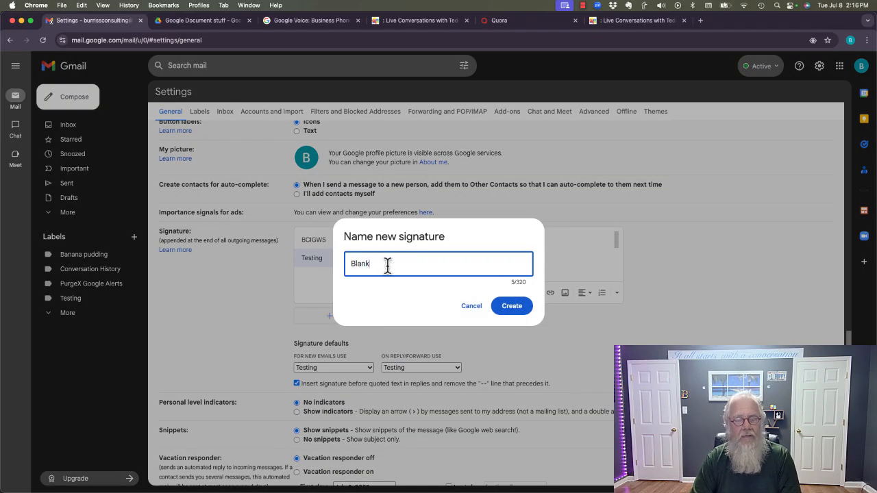
{"action": "key", "text": "Return"}
{"action": "type", "text": "Teddy"}
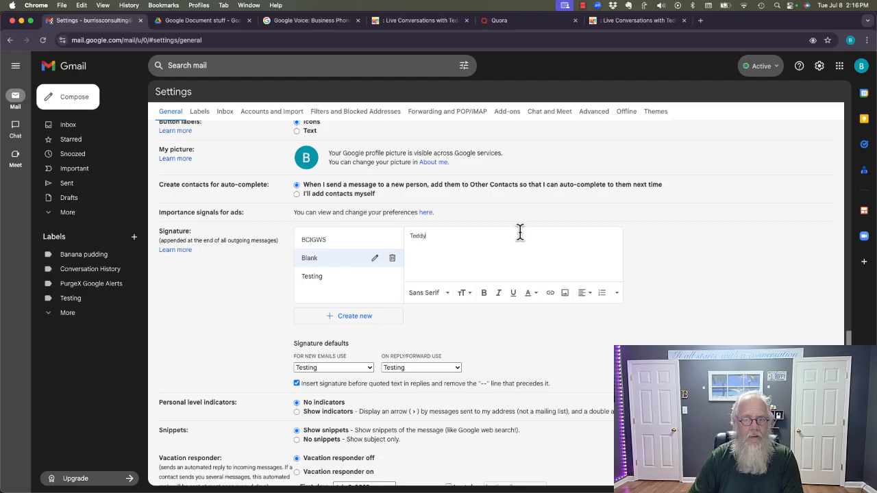
{"action": "key", "text": "Up"}
{"action": "key", "text": "Return"}
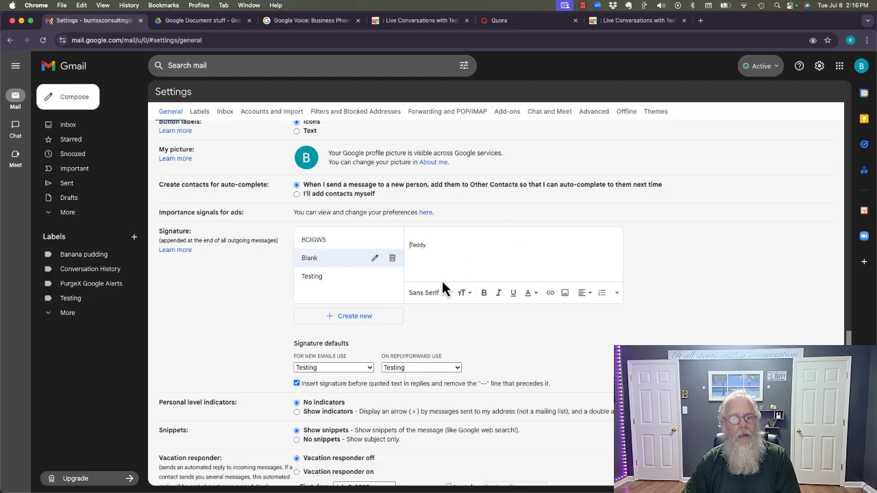
{"action": "double_click", "coordinate": [418, 246]}
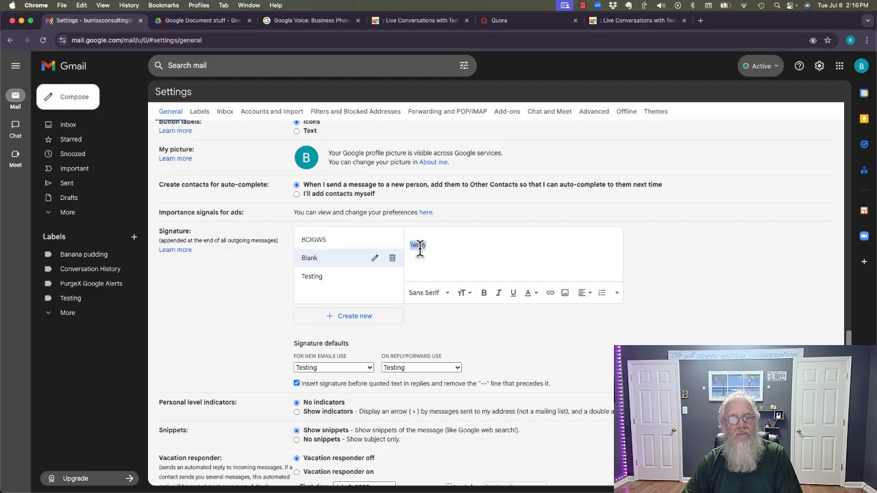
{"action": "left_click", "coordinate": [484, 294]}
Switch between the Testing and Blank signatures to compare their contents
{"action": "left_click", "coordinate": [310, 281]}
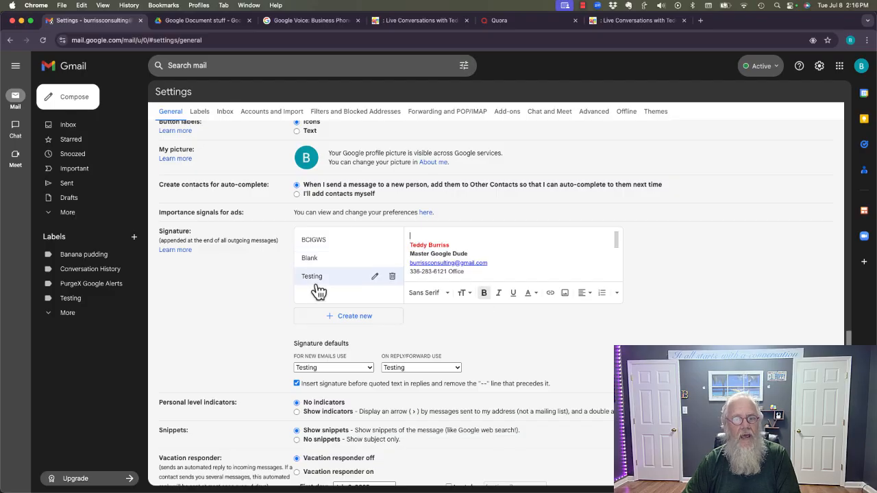
{"action": "left_click", "coordinate": [313, 262]}
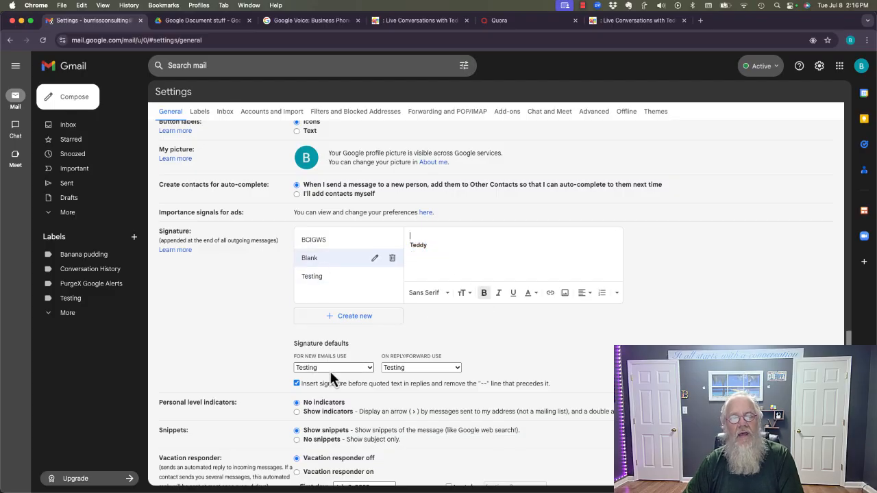
{"action": "left_click", "coordinate": [332, 276]}
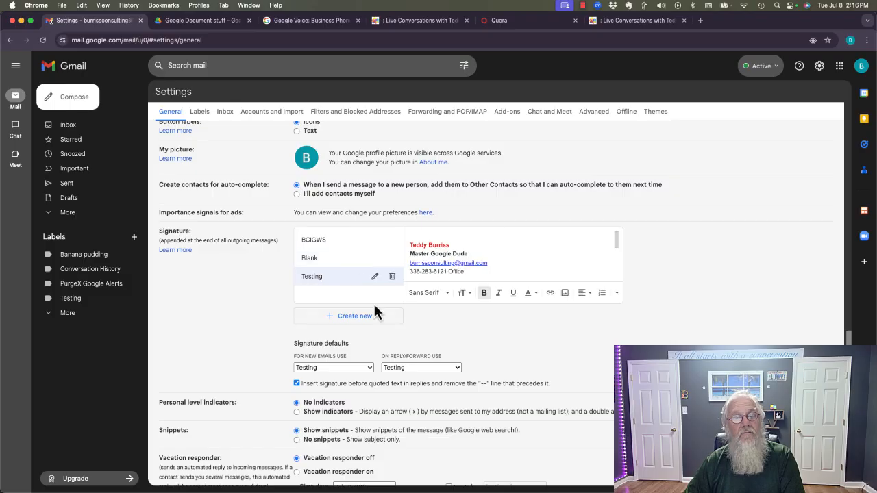
{"action": "left_click", "coordinate": [399, 370]}
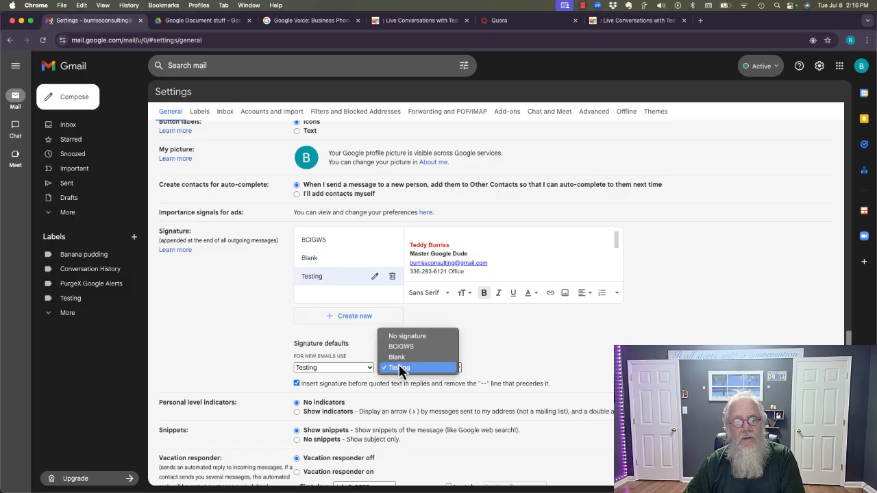
{"action": "left_click", "coordinate": [398, 364]}
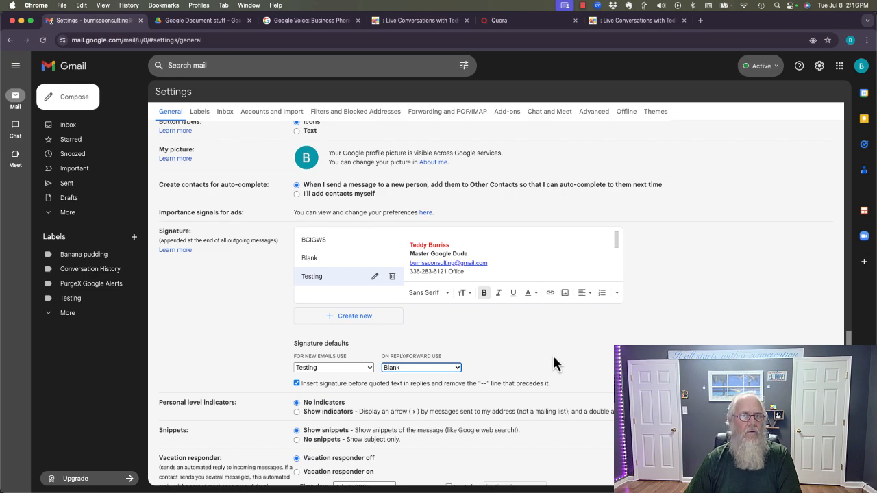
{"action": "left_click", "coordinate": [414, 367]}
{"action": "left_click", "coordinate": [405, 379]}
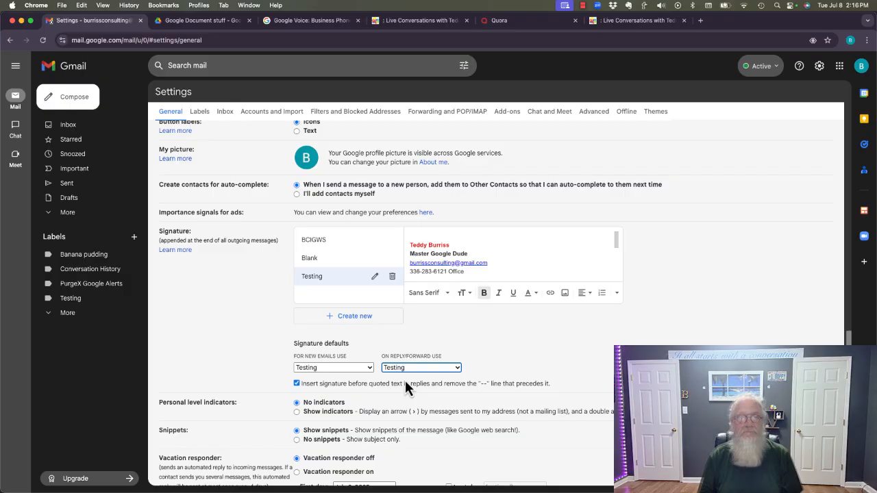
{"action": "scroll", "coordinate": [384, 388], "scroll_direction": "down", "scroll_amount": 3}
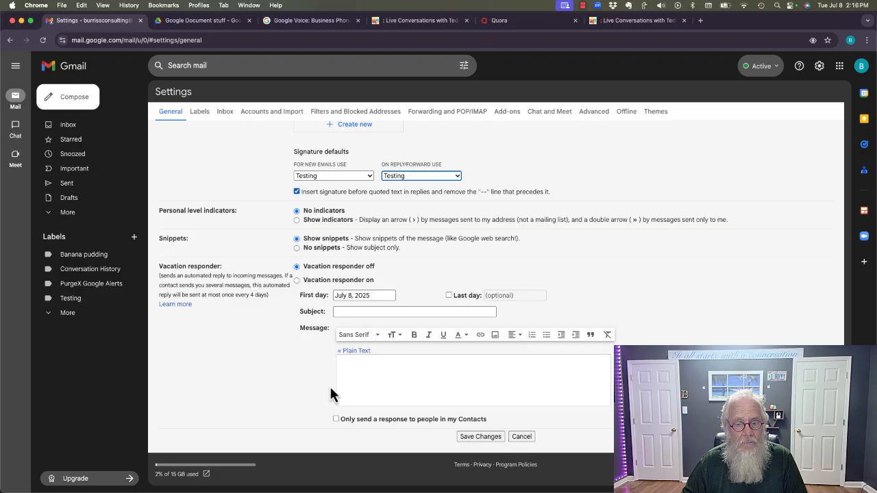
Save the signature settings, then reply to the LastPass cybersecurity email
{"action": "left_click", "coordinate": [472, 436]}
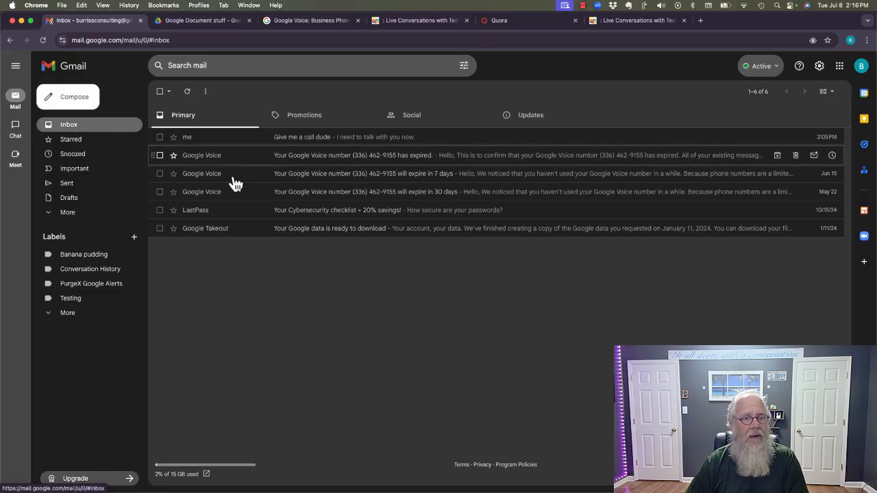
{"action": "left_click", "coordinate": [203, 217]}
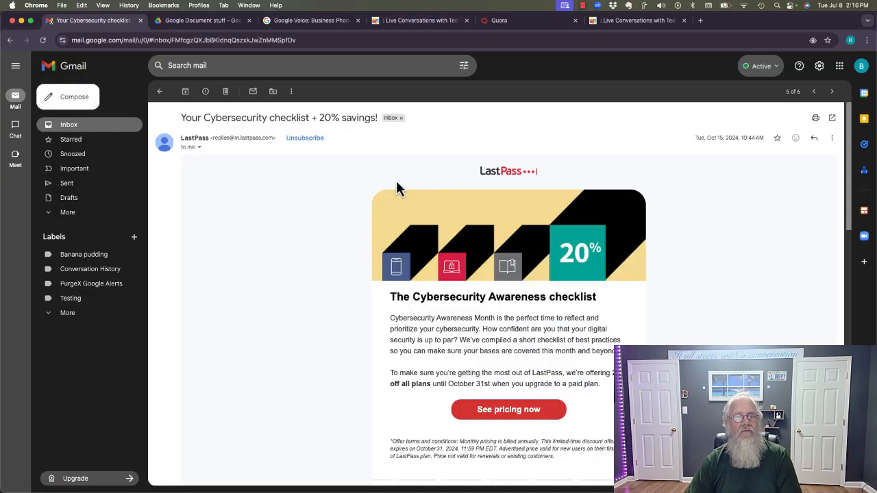
{"action": "left_click", "coordinate": [813, 140]}
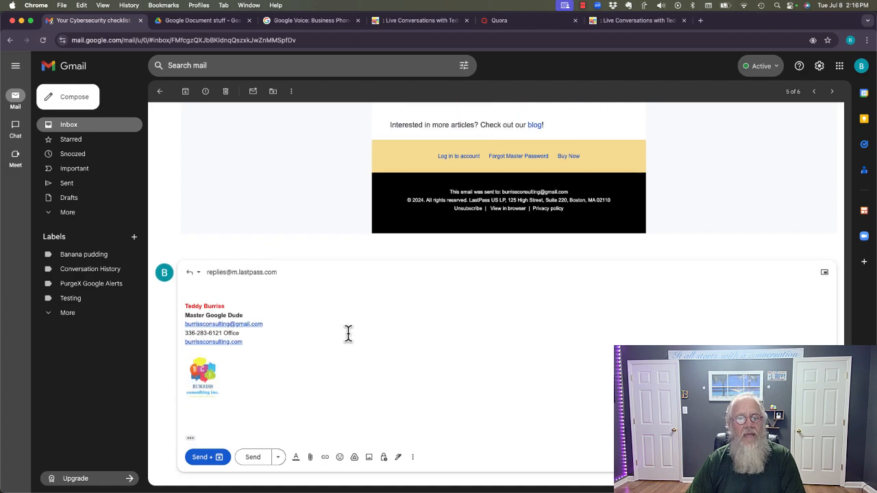
Cycle the reply through No signature, BCIGWS, Blank and Testing, then start a new message
{"action": "left_click", "coordinate": [400, 461]}
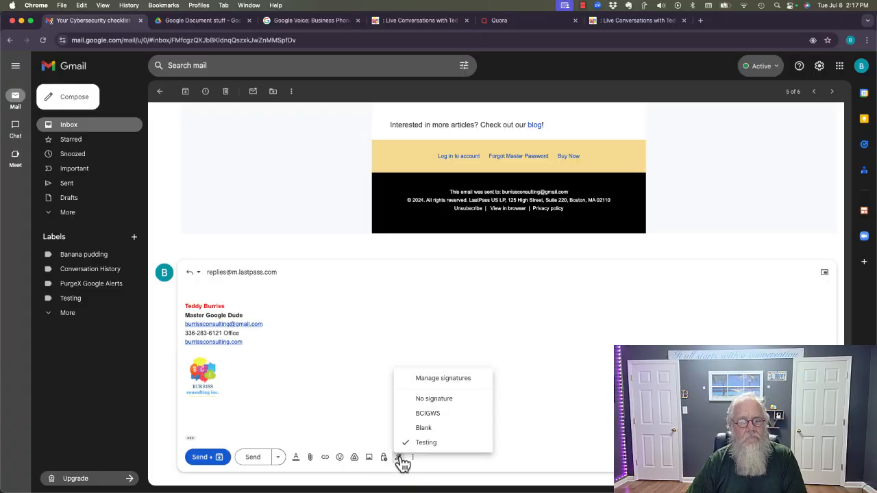
{"action": "left_click", "coordinate": [436, 398]}
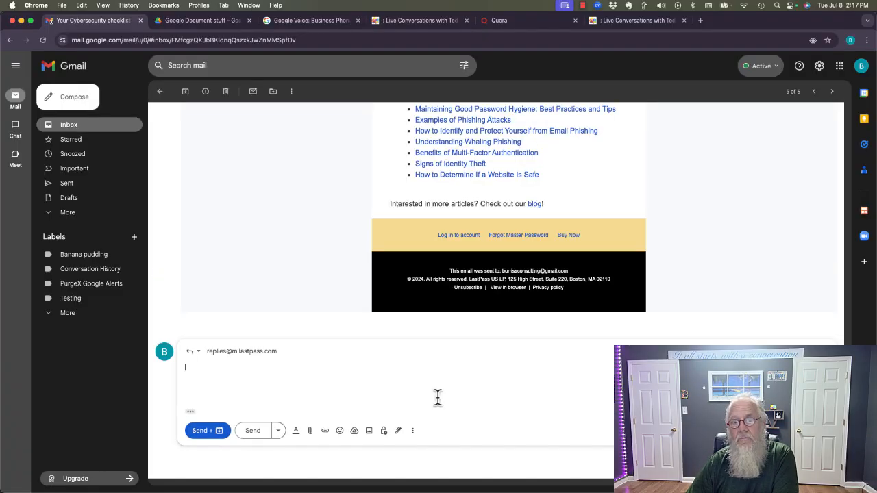
{"action": "left_click", "coordinate": [400, 431]}
{"action": "left_click", "coordinate": [429, 385]}
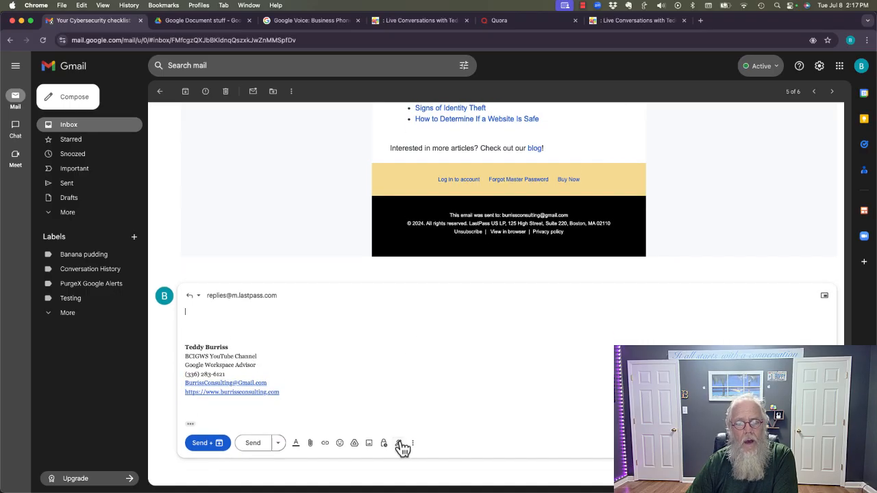
{"action": "left_click", "coordinate": [399, 444]}
{"action": "left_click", "coordinate": [423, 428]}
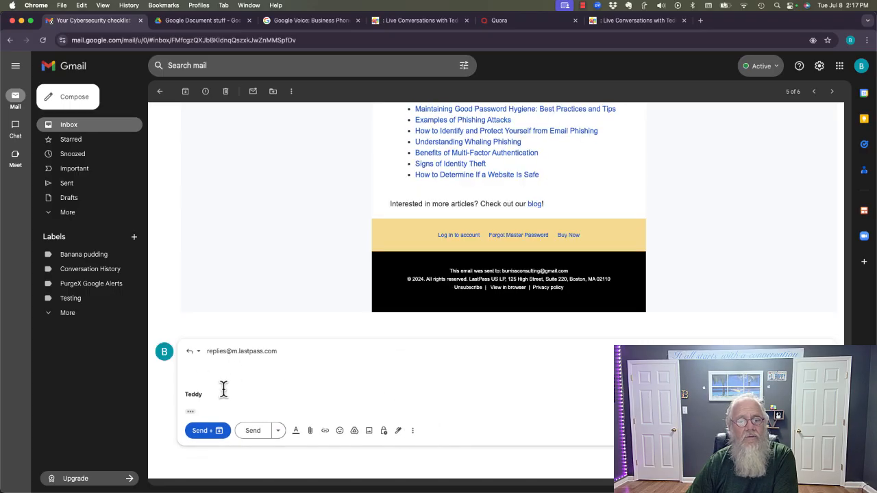
{"action": "left_click", "coordinate": [398, 430]}
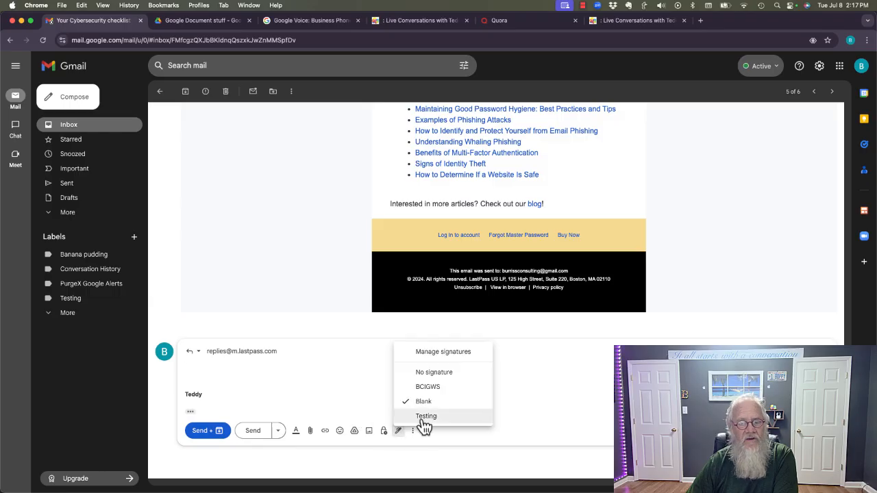
{"action": "left_click", "coordinate": [421, 418]}
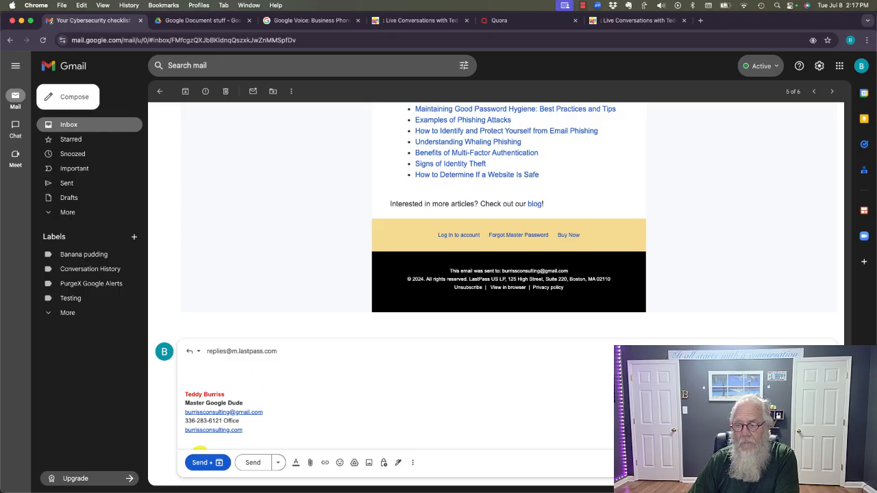
{"action": "left_click", "coordinate": [72, 101]}
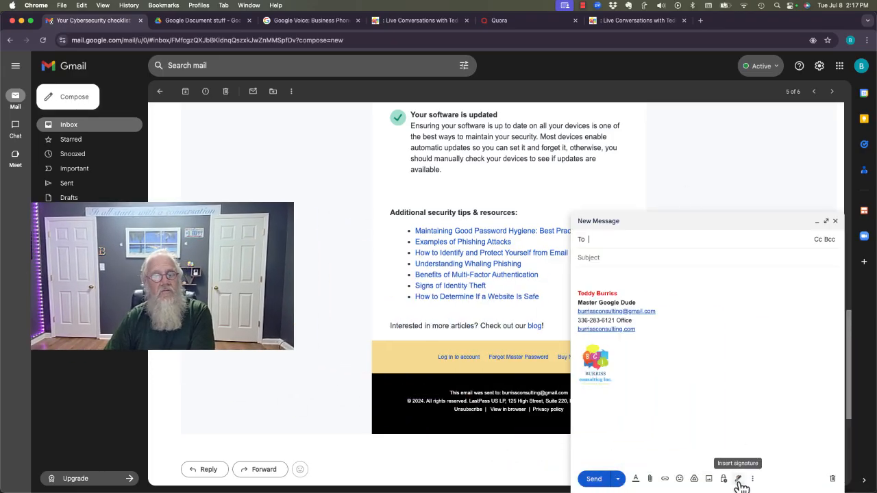
Switch the new message's signature to BCIGWS, then discard the draft
{"action": "left_click", "coordinate": [738, 478]}
{"action": "left_click", "coordinate": [779, 434]}
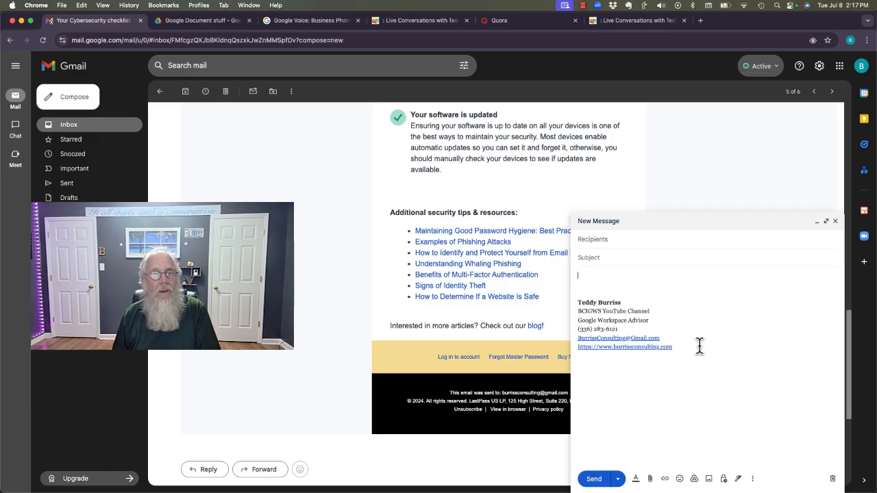
{"action": "left_click", "coordinate": [833, 479]}
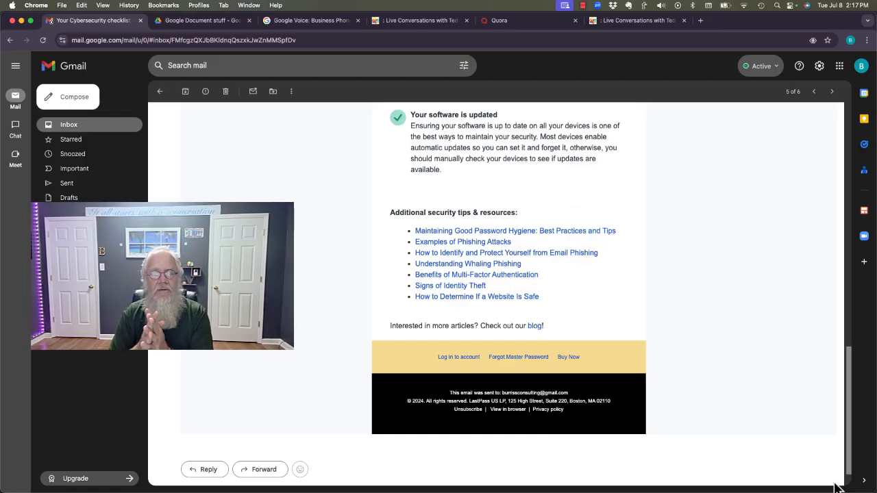